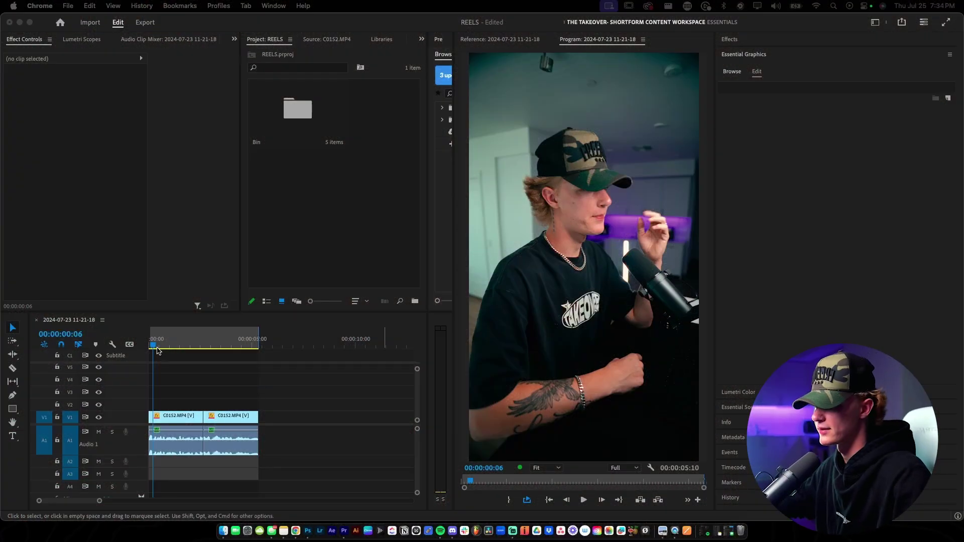
- Add a text layer reading "i have always been" over the video at the start of the sequence
click(157, 351)
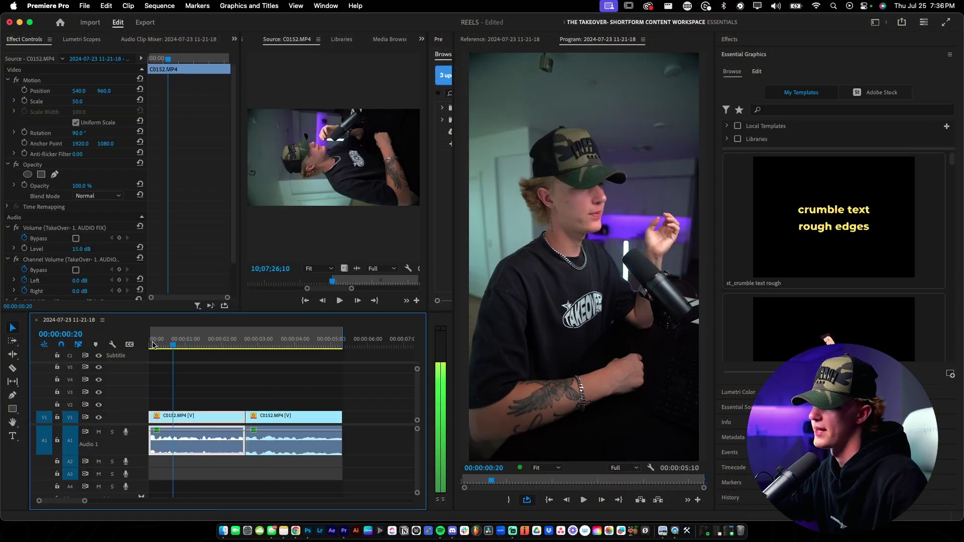
click(152, 345)
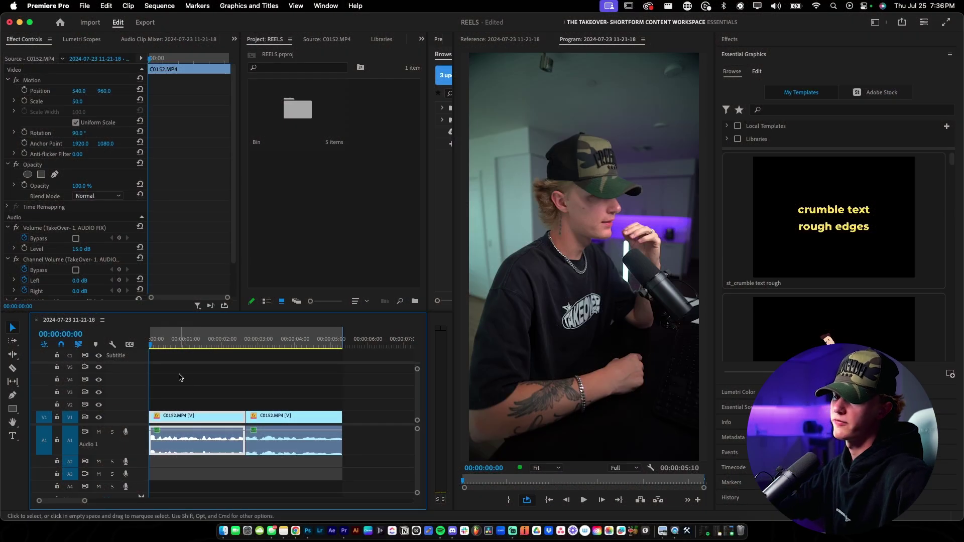
click(13, 436)
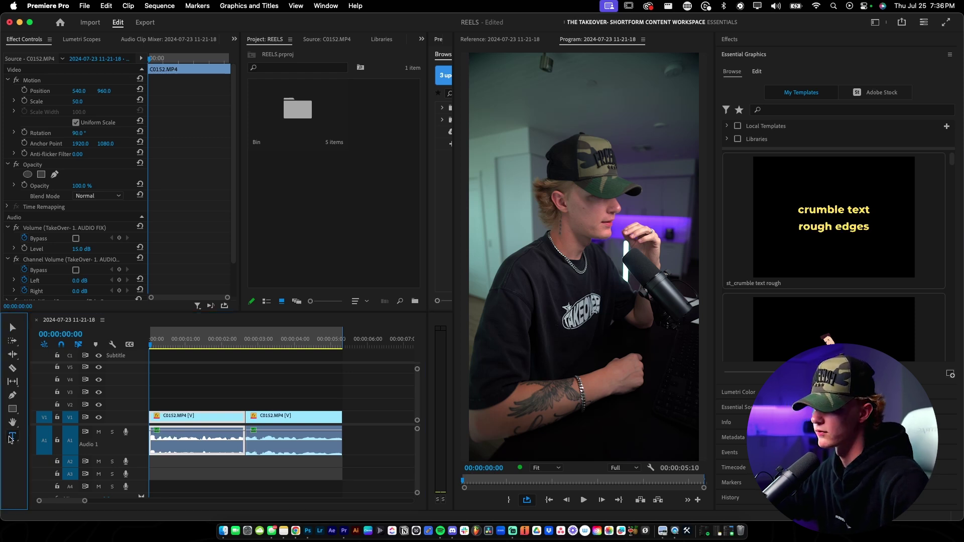
click(557, 302)
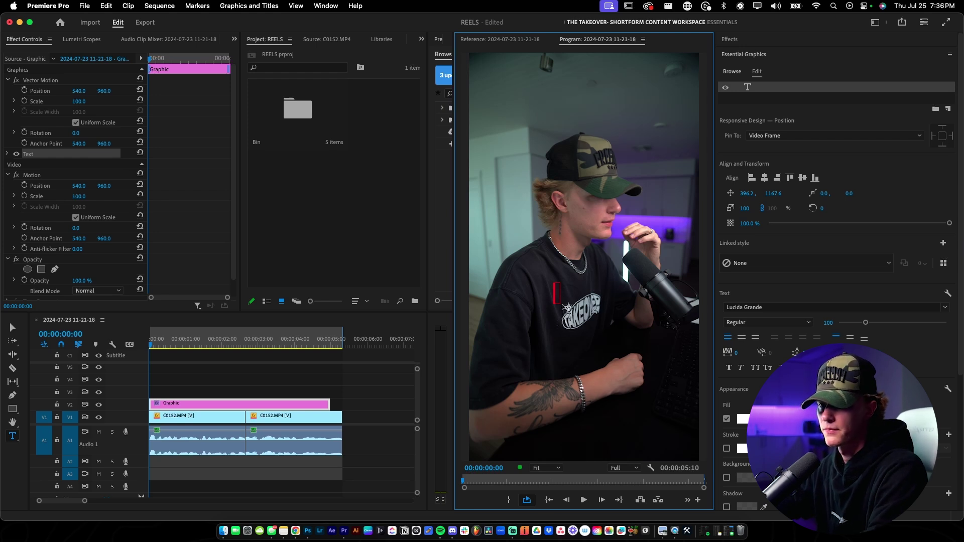
text(i have alwa)
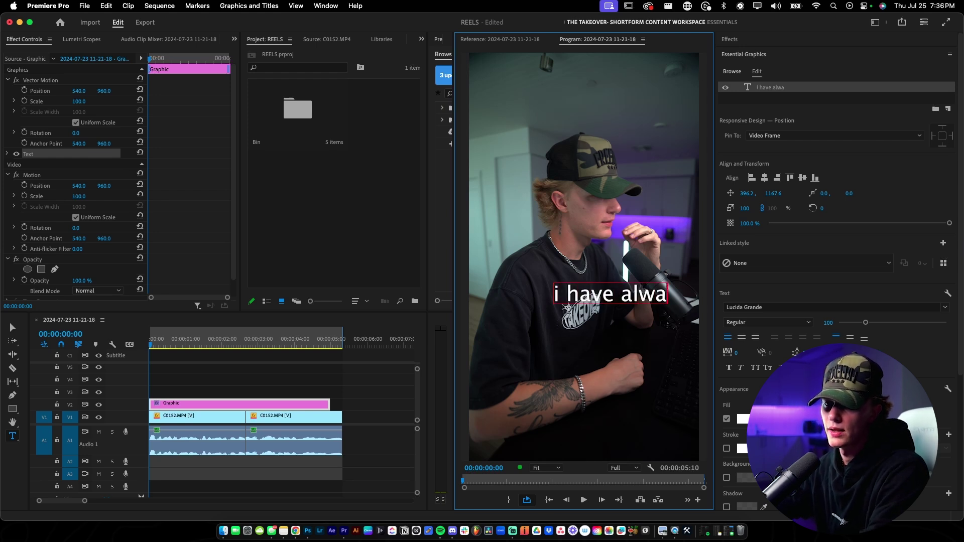
text(ys been)
key(super+space)
- Centre-align the "i have always been" text and centre it horizontally and vertically in the frame
click(671, 292)
key(super+a)
click(741, 338)
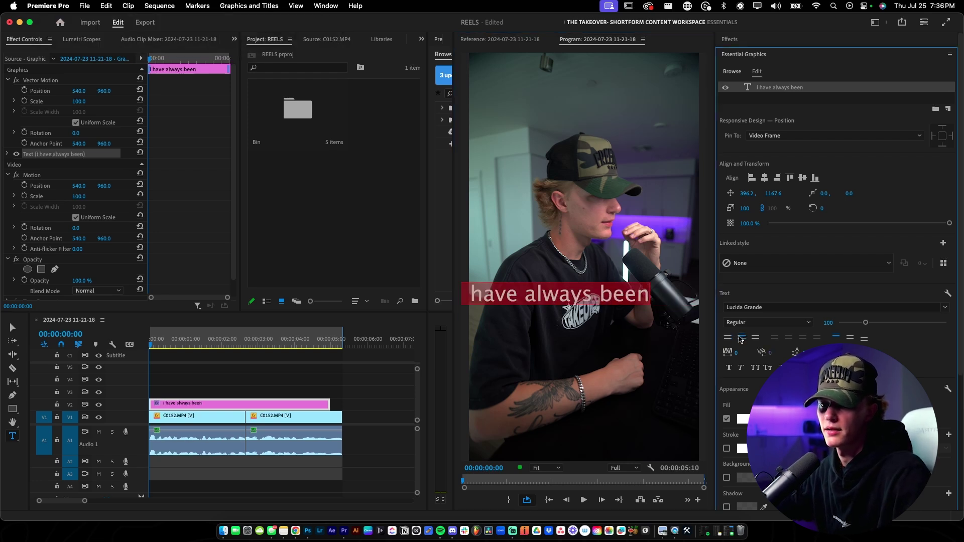
click(765, 178)
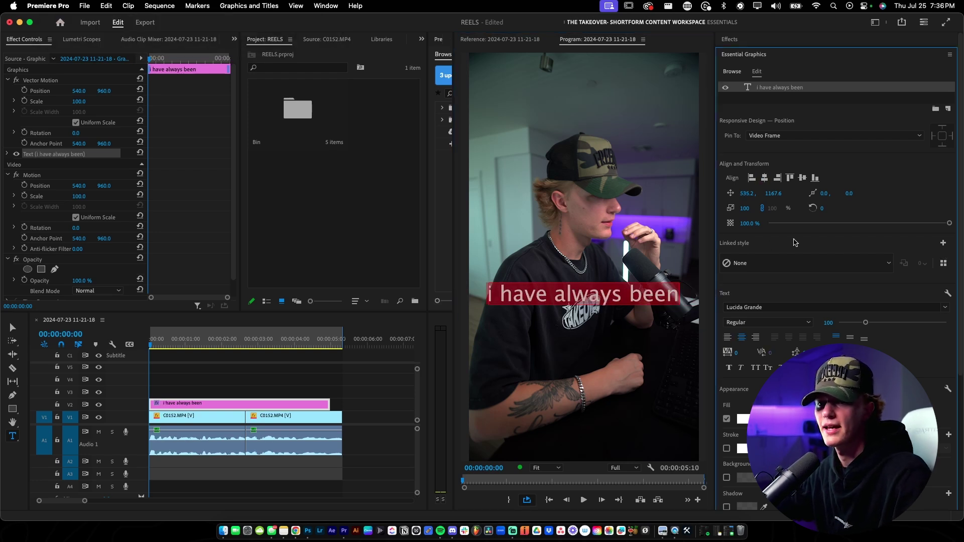
click(802, 178)
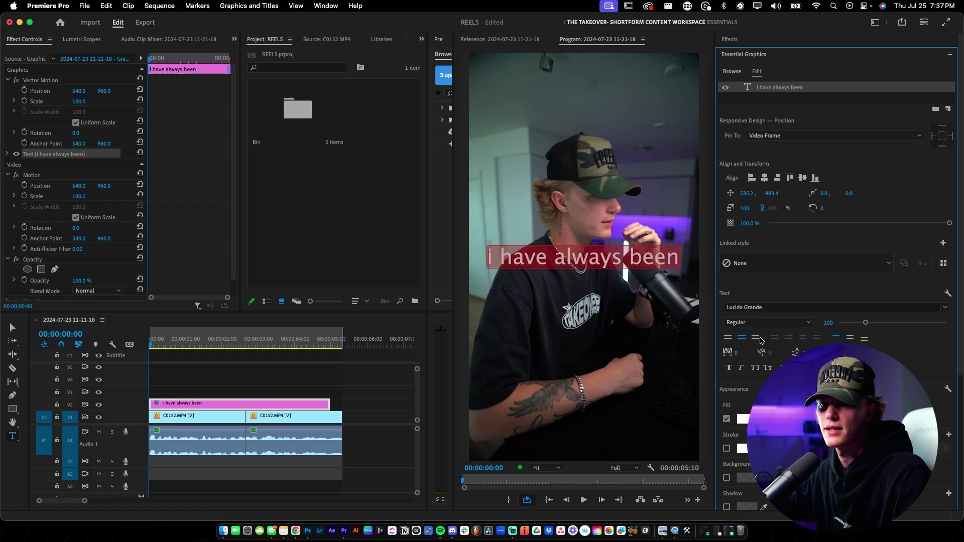
- Set the "i have always been" text in Akira Expanded Super Bold at size 56
click(614, 259)
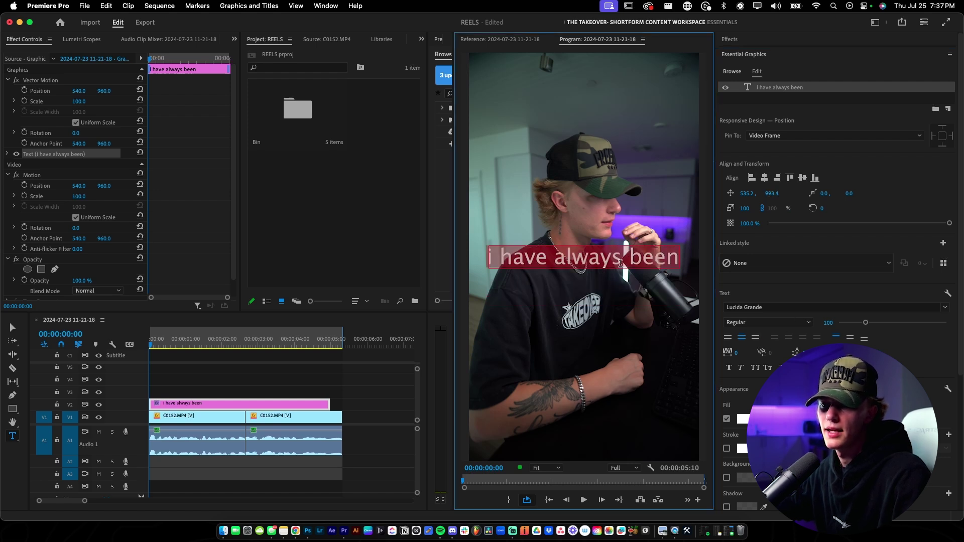
click(803, 307)
text(a)
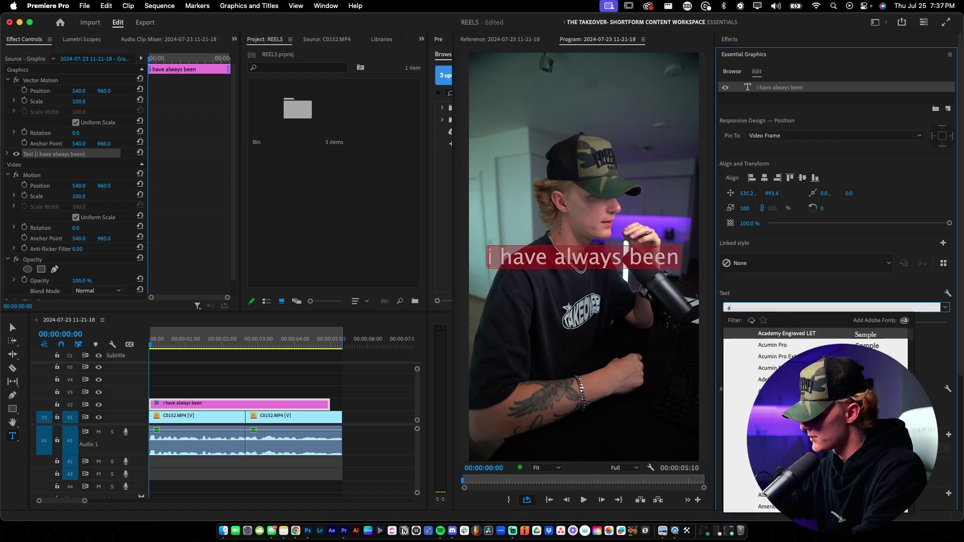
text(kira)
click(785, 334)
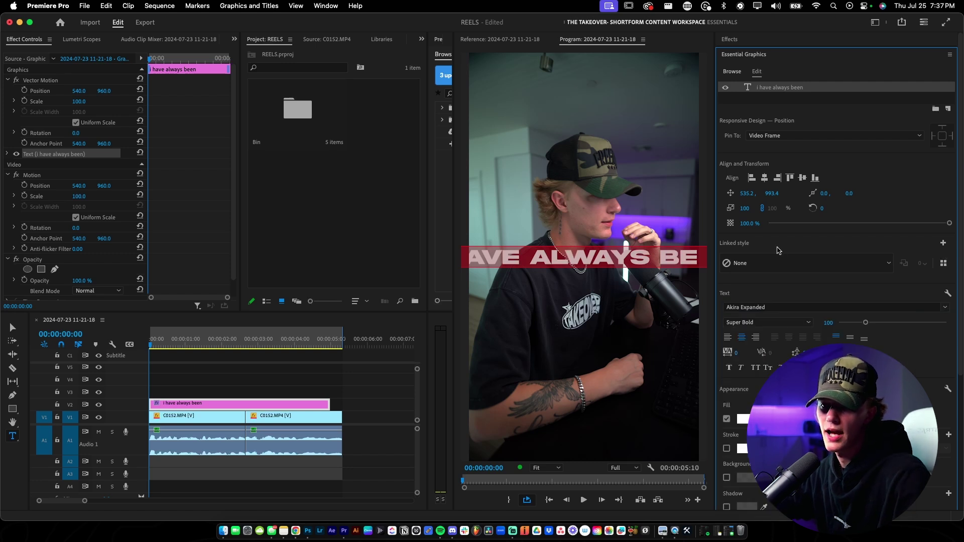
drag(863, 322, 852, 322)
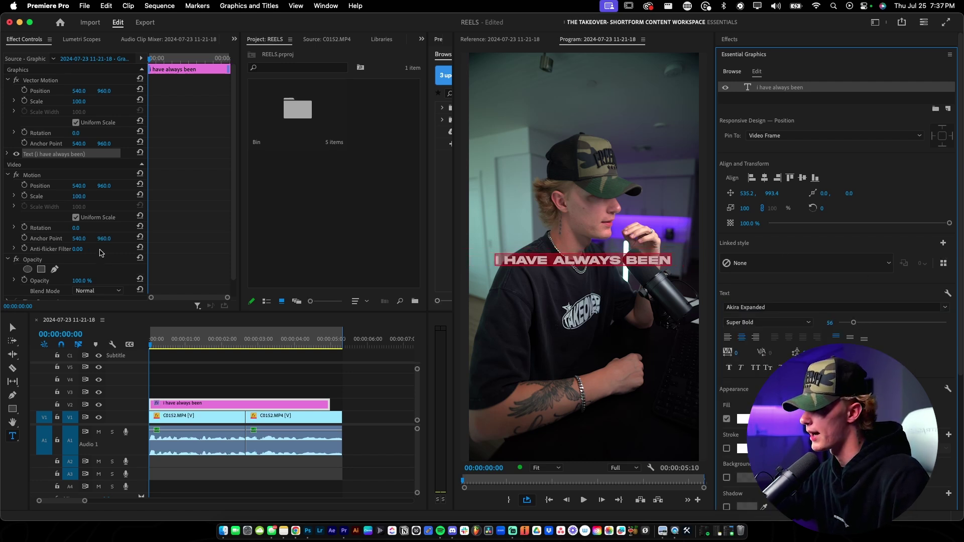
- Extend the text clip on V2 to the end of the video and duplicate it onto V3
scroll(103, 254, down, 1)
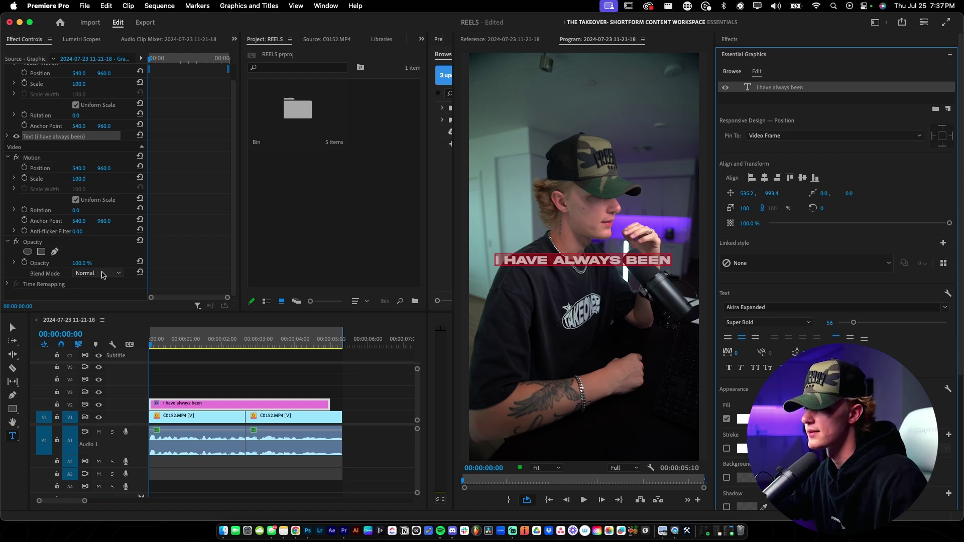
click(302, 387)
drag(329, 404, 288, 390)
click(288, 402)
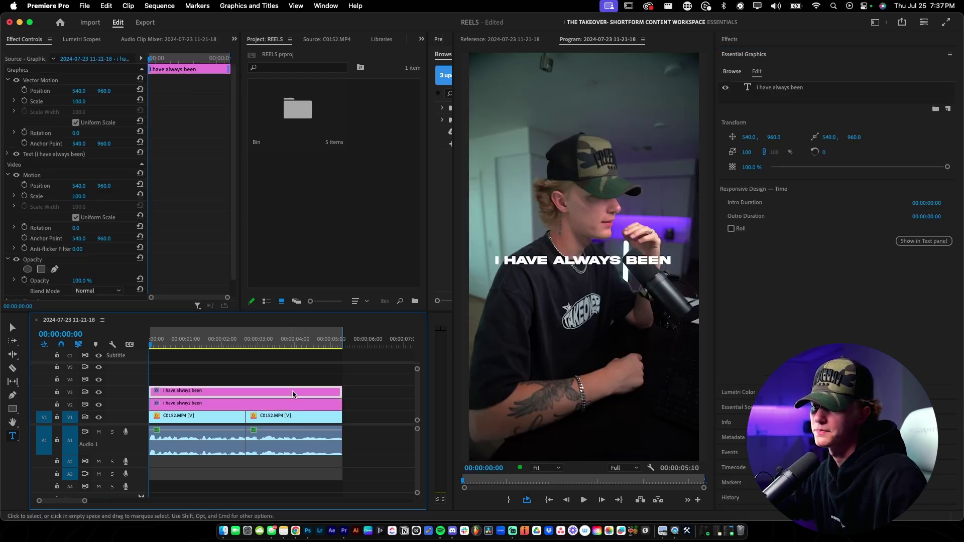
- Replace the text of the duplicated V3 clip with "copied"
click(593, 260)
triple_click(593, 260)
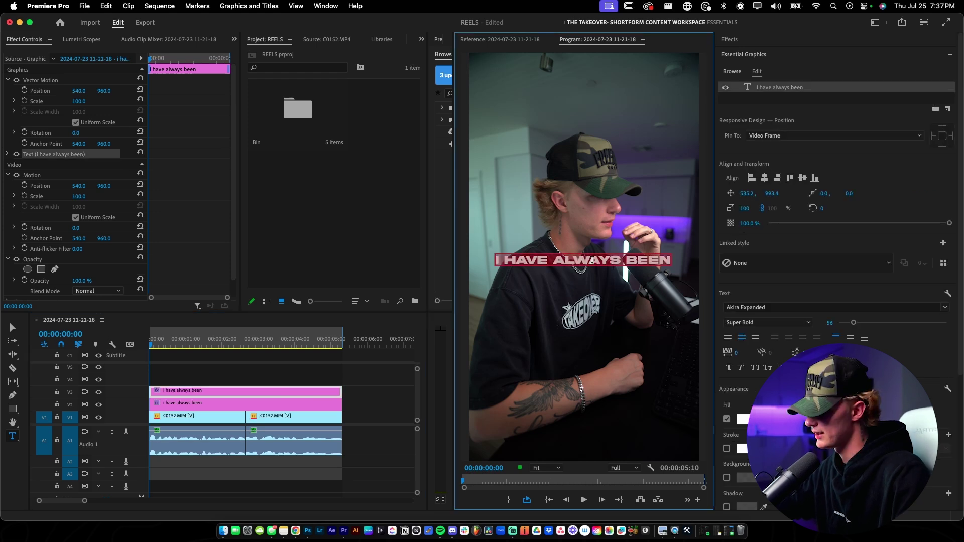
text(copied)
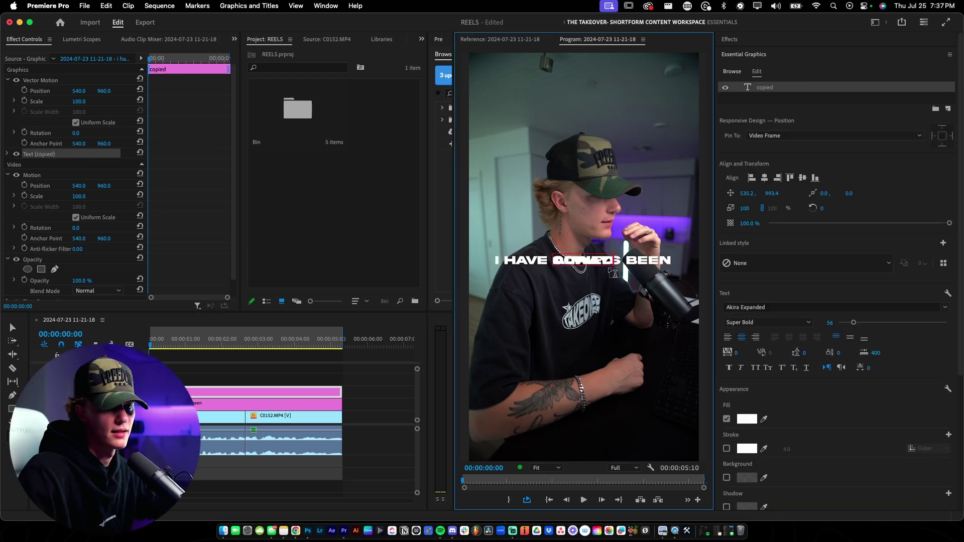
- Set "copied" in the Old Celtiberian font at size 337 and lower it to a vertical position of 1177.4
double_click(593, 260)
click(775, 307)
text(o)
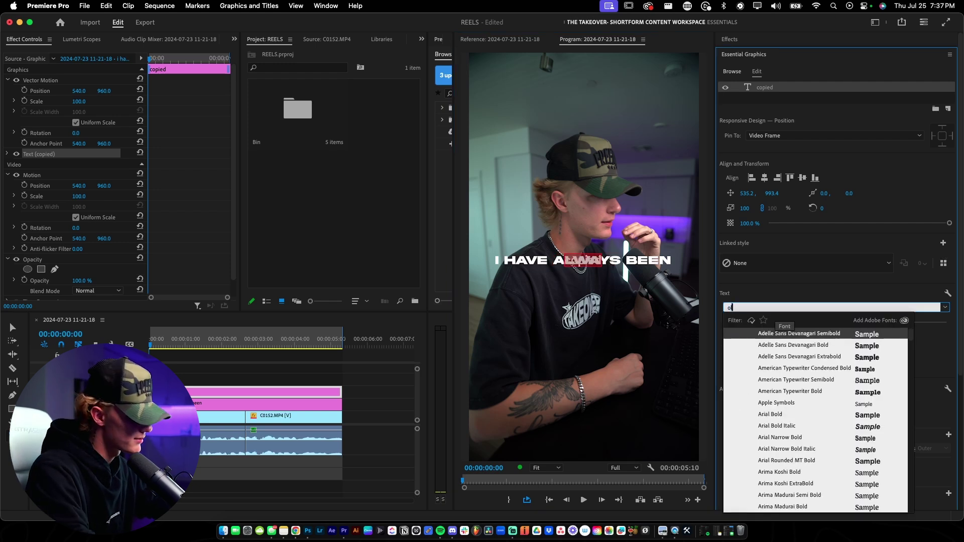
text(ld cel)
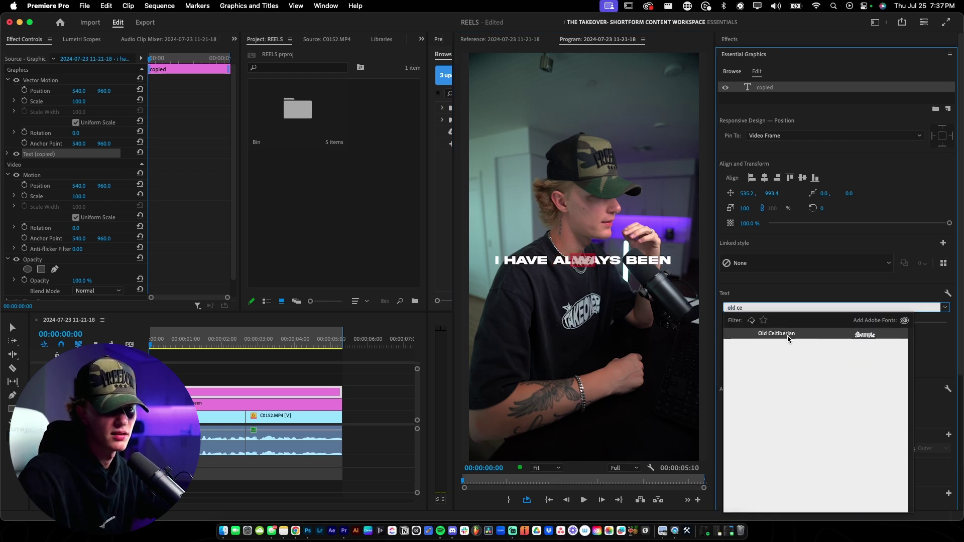
key(Return)
drag(854, 323, 933, 324)
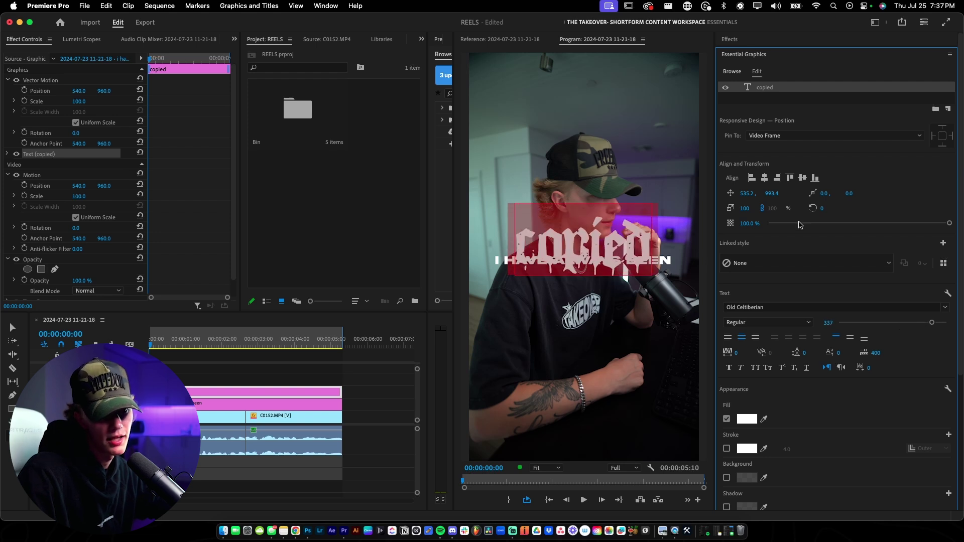
mouse_move(772, 194)
mouse_down()
mouse_move(854, 194)
mouse_move(777, 191)
mouse_up()
- Turn on a black shadow for the "copied" text
scroll(790, 421, down, 1)
double_click(630, 298)
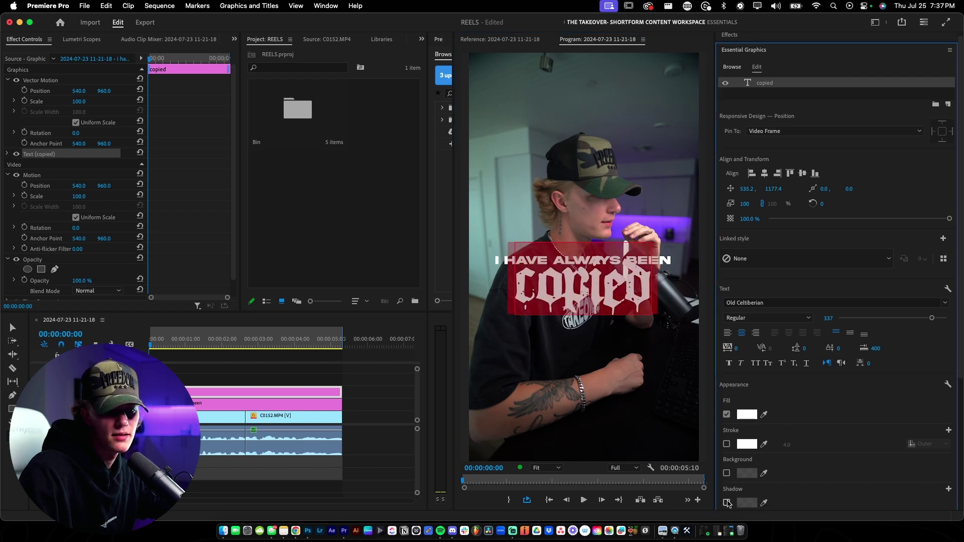
click(727, 503)
click(748, 503)
click(584, 198)
scroll(962, 283, down, 1)
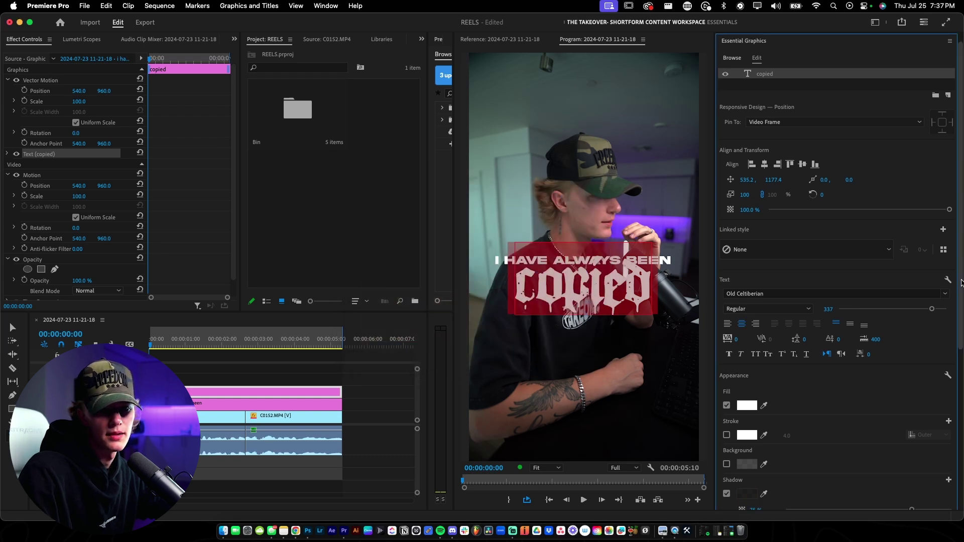
scroll(961, 283, down, 3)
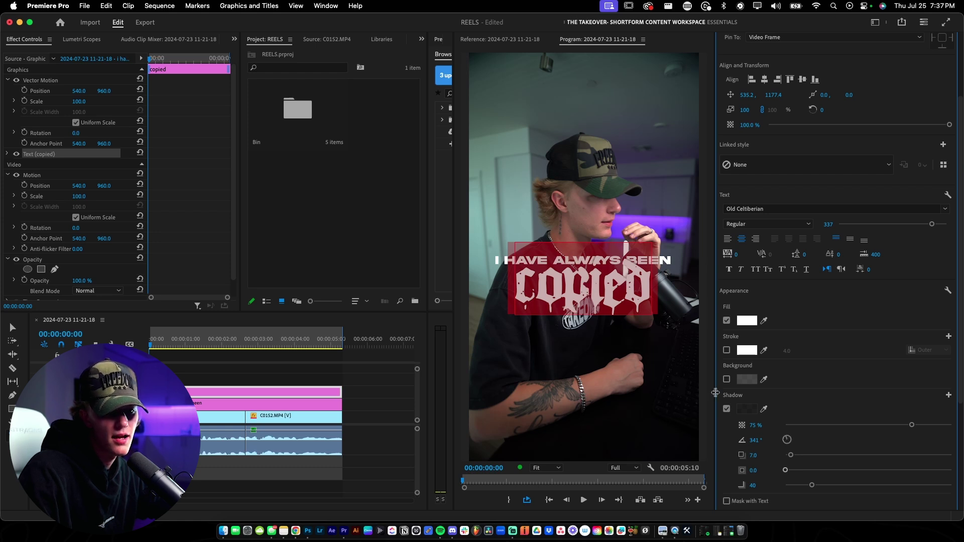
- Set the shadow of "copied" to 100% opacity, blur 90 and an angle of 1x17°
drag(813, 486, 815, 487)
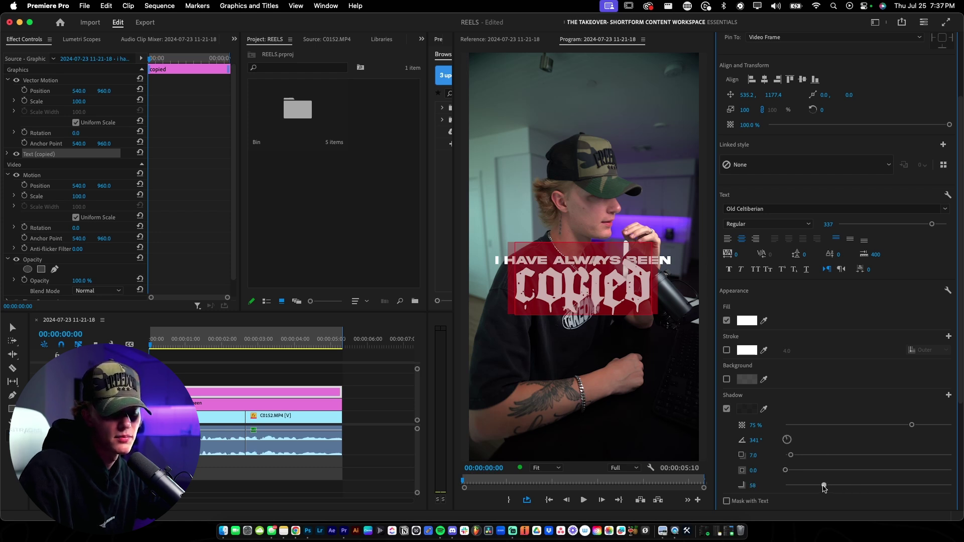
drag(878, 488, 830, 481)
click(606, 292)
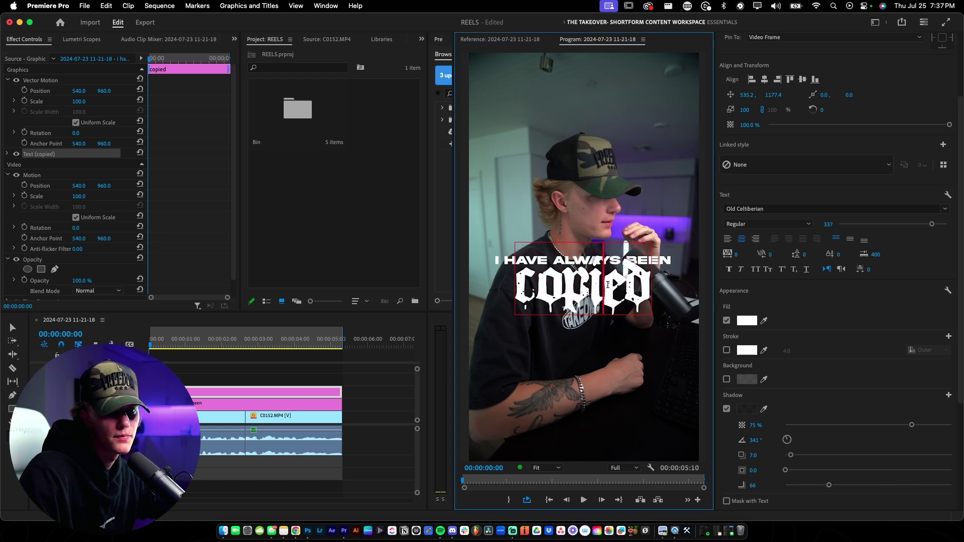
mouse_move(834, 486)
mouse_down()
mouse_move(878, 487)
mouse_move(817, 489)
mouse_up()
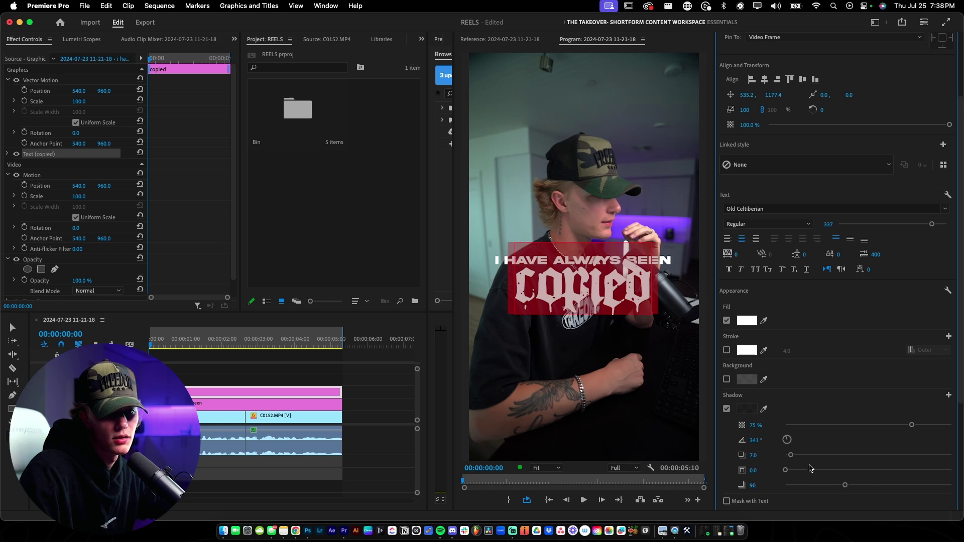
drag(912, 426, 963, 428)
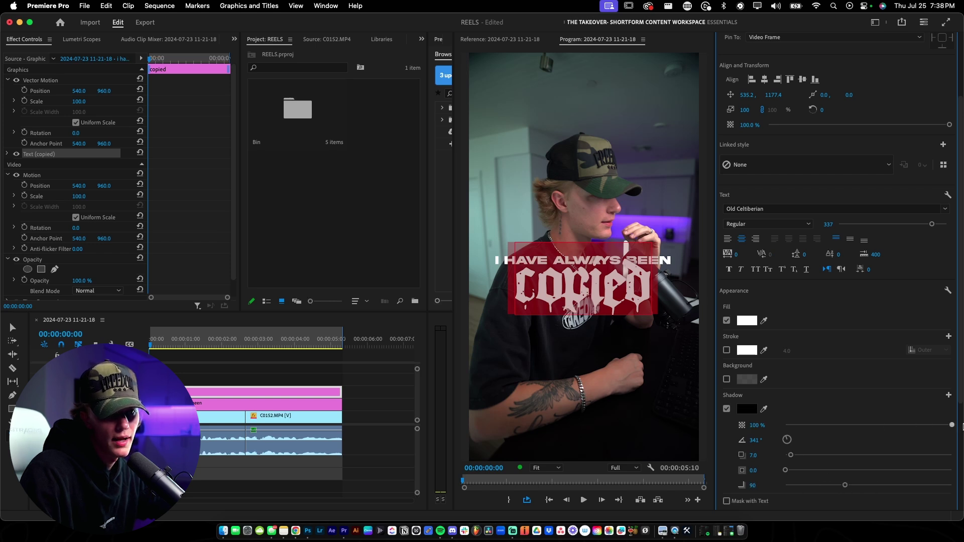
click(599, 285)
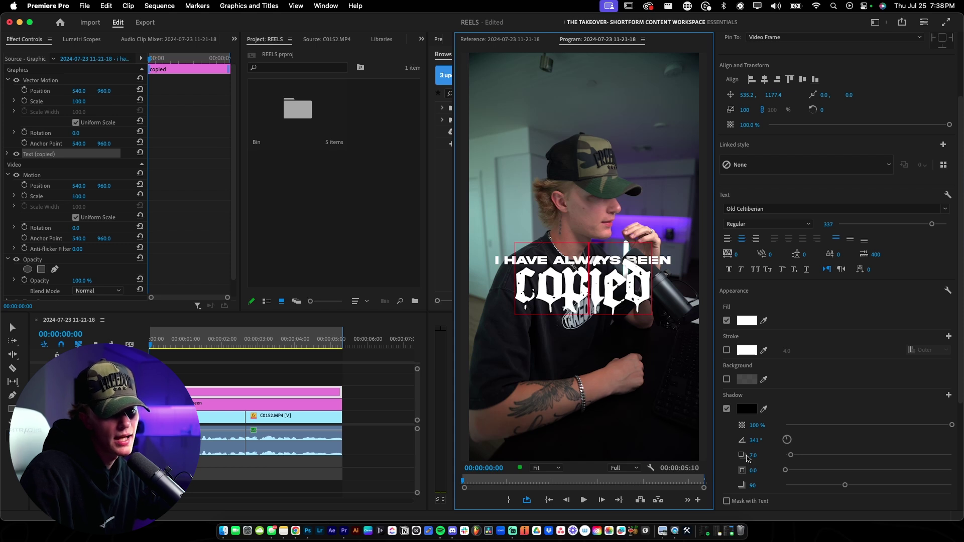
drag(784, 438, 788, 438)
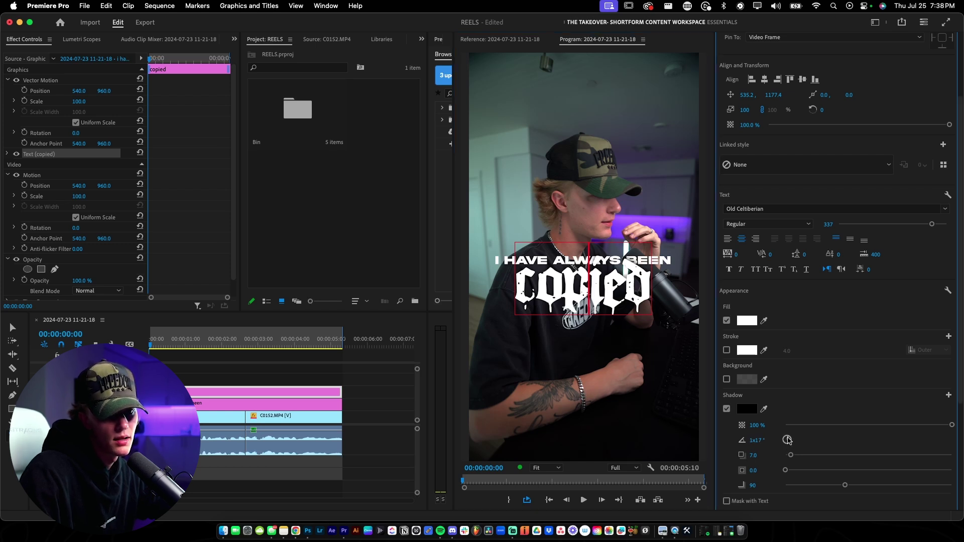
click(196, 406)
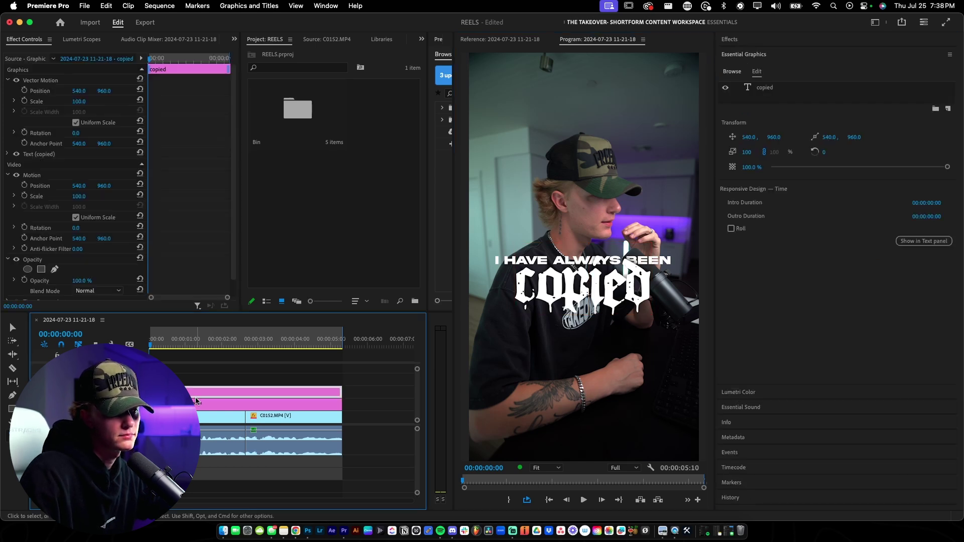
click(206, 403)
click(183, 356)
- Start importing media and search the Downloads folder for "premiere"
click(280, 275)
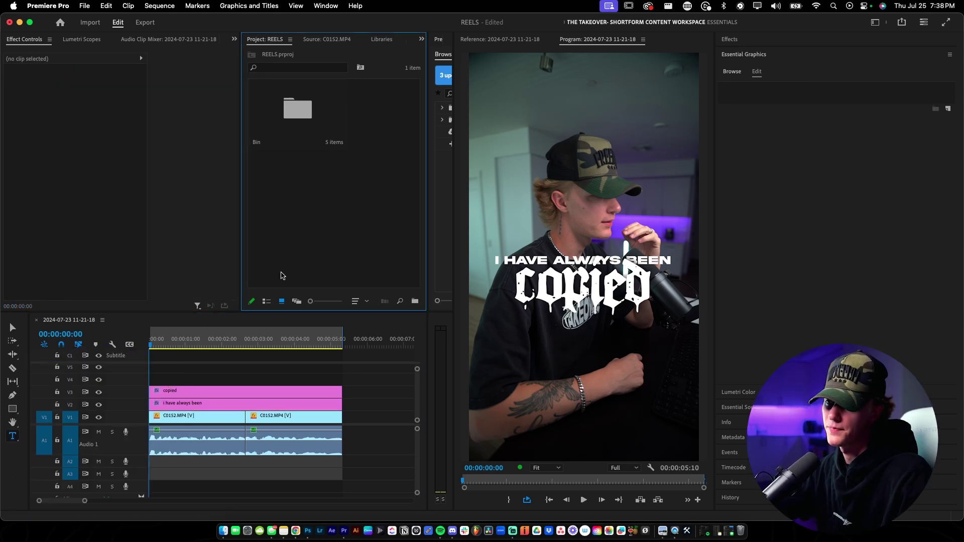
double_click(284, 276)
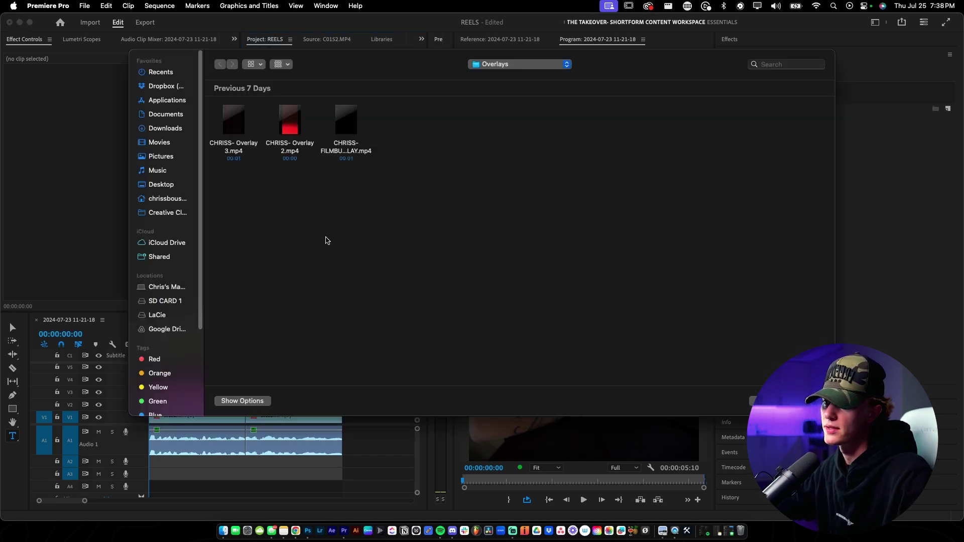
click(167, 128)
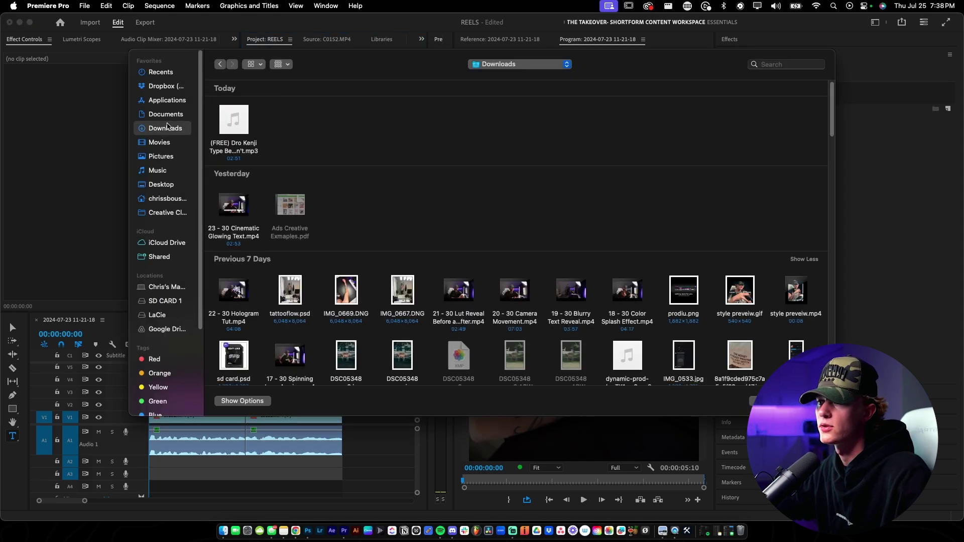
click(785, 66)
text(premiee)
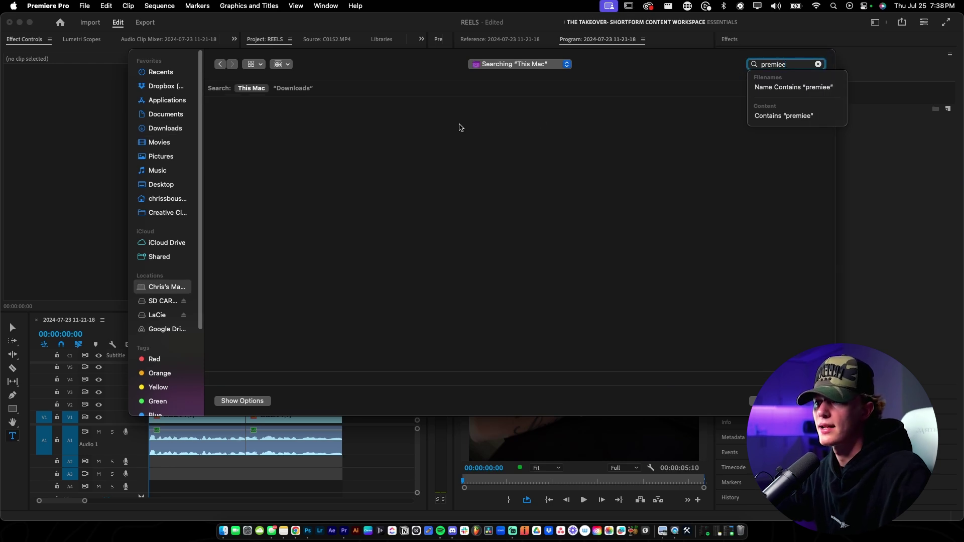
click(293, 88)
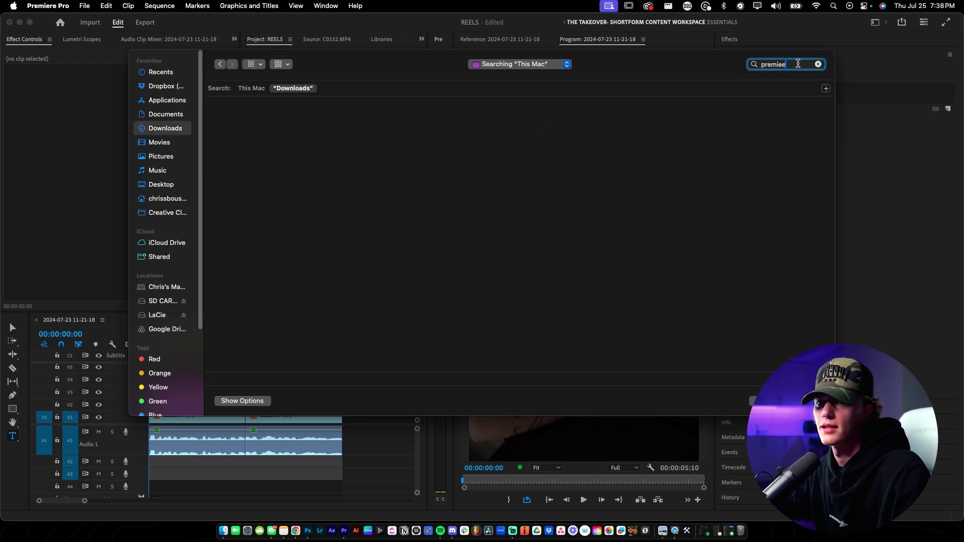
key(BackSpace)
text(re)
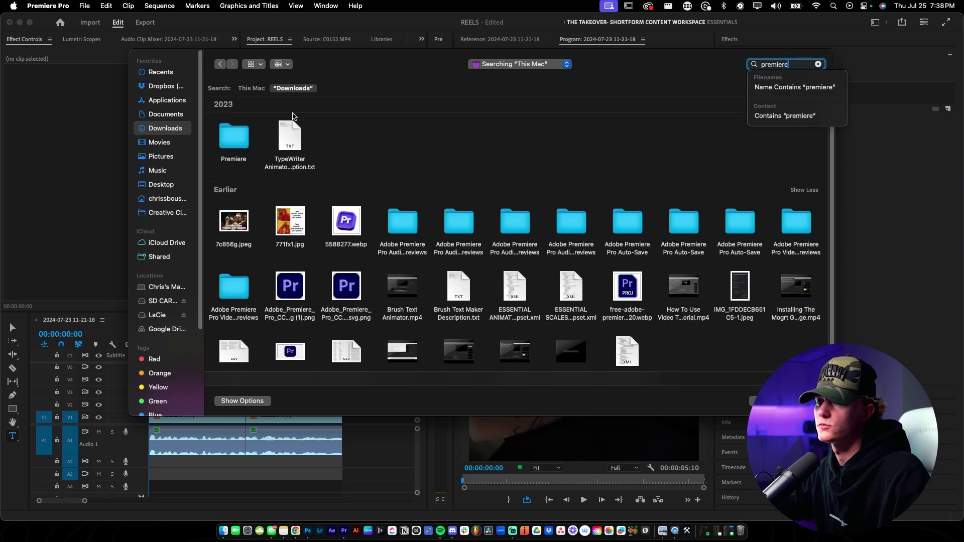
- Import Adobe_Premiere_Pro_CC_icon.svg (1).png and place it on track V4 above the "copied" clip, from the sequence start
scroll(311, 243, down, 2)
click(346, 204)
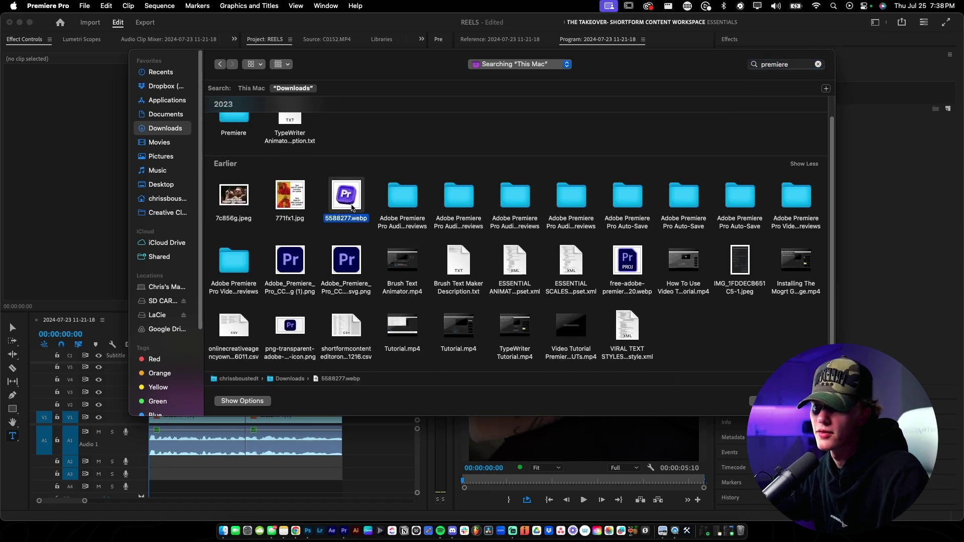
click(290, 259)
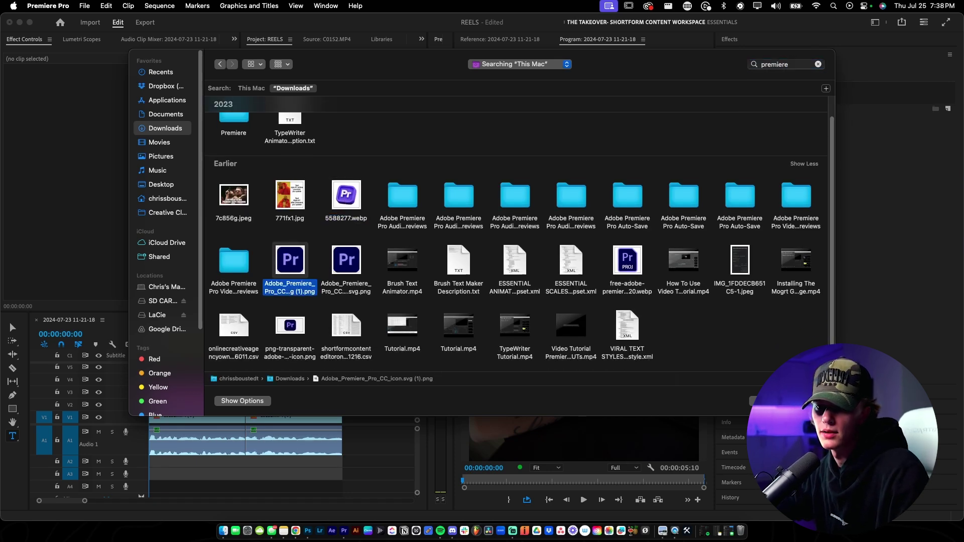
click(805, 401)
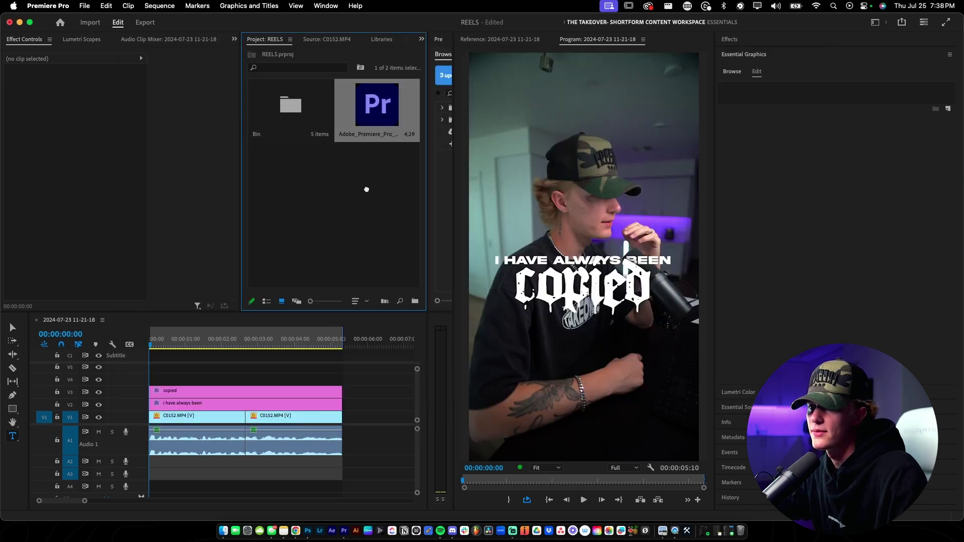
drag(371, 121, 302, 386)
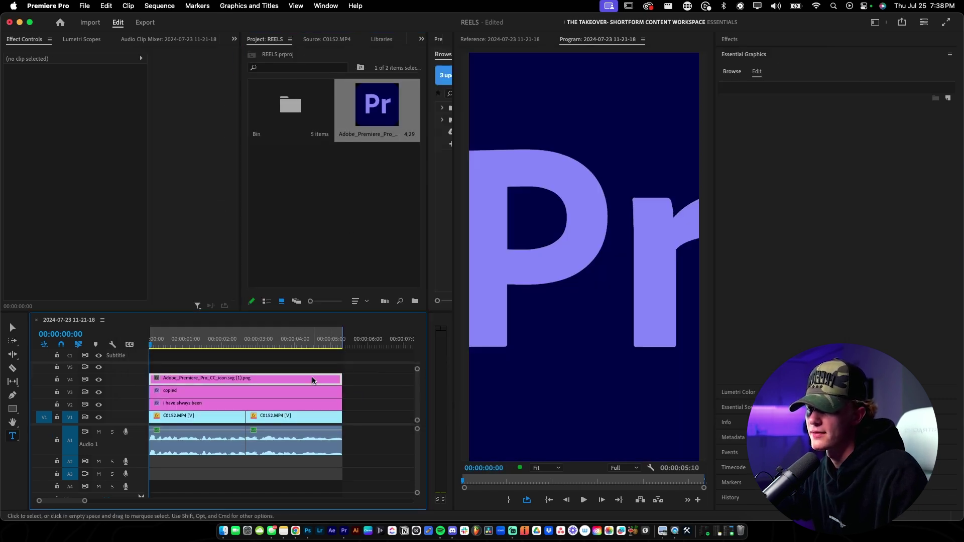
- Scale the Premiere logo clip to 7 and position it at 866, 1202, by the lower end of "copied"
drag(77, 101, 34, 101)
drag(105, 91, 208, 91)
drag(79, 102, 99, 95)
- Nest the logo clip on V4, keeping the default nested sequence name
click(257, 377)
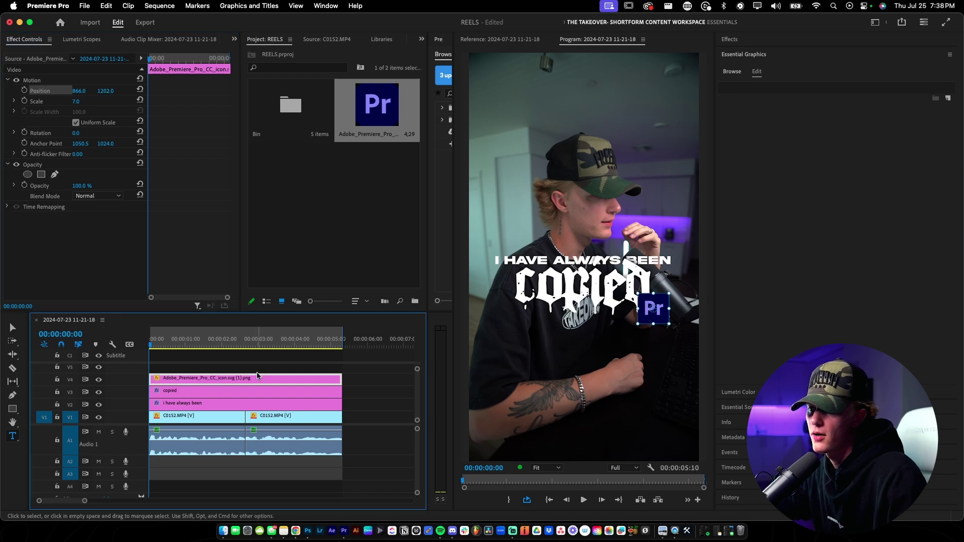
click(253, 372)
click(253, 378)
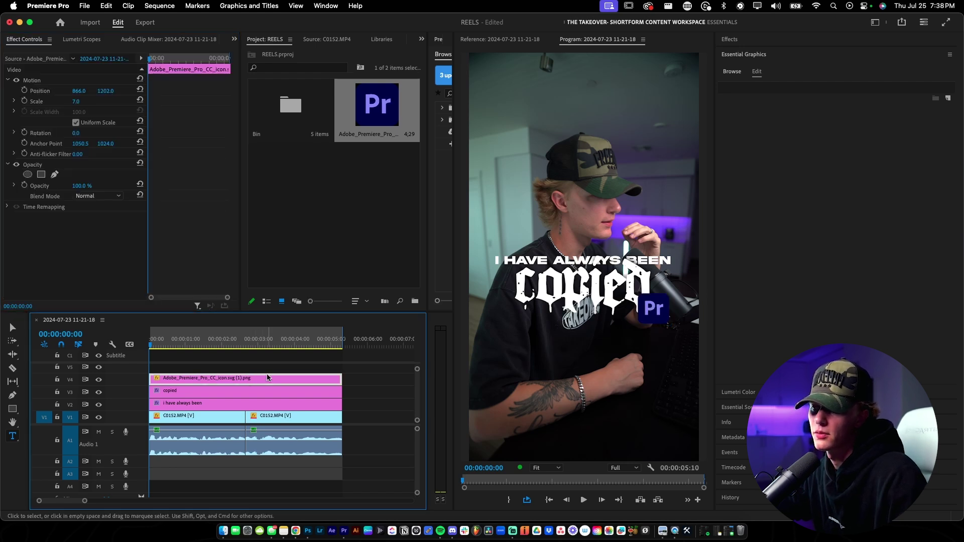
right_click(269, 378)
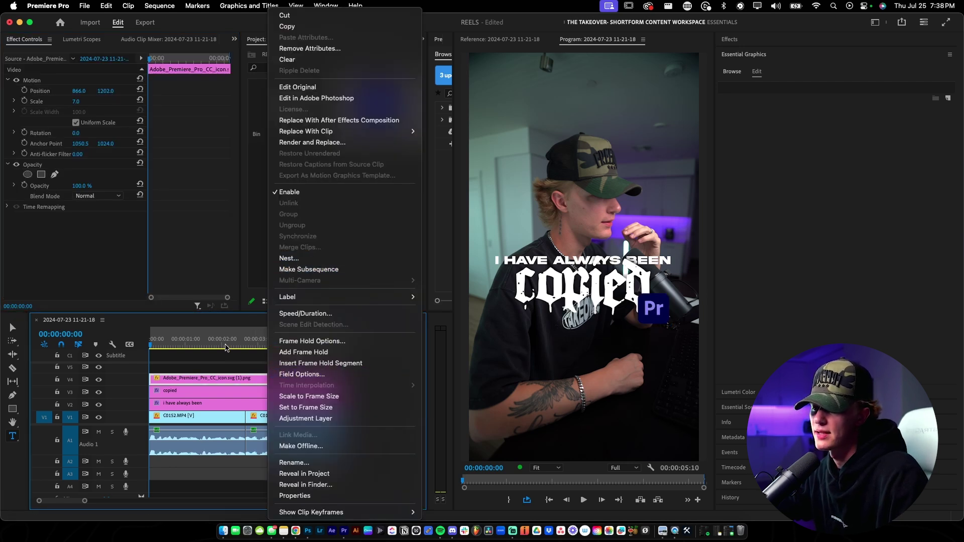
click(320, 258)
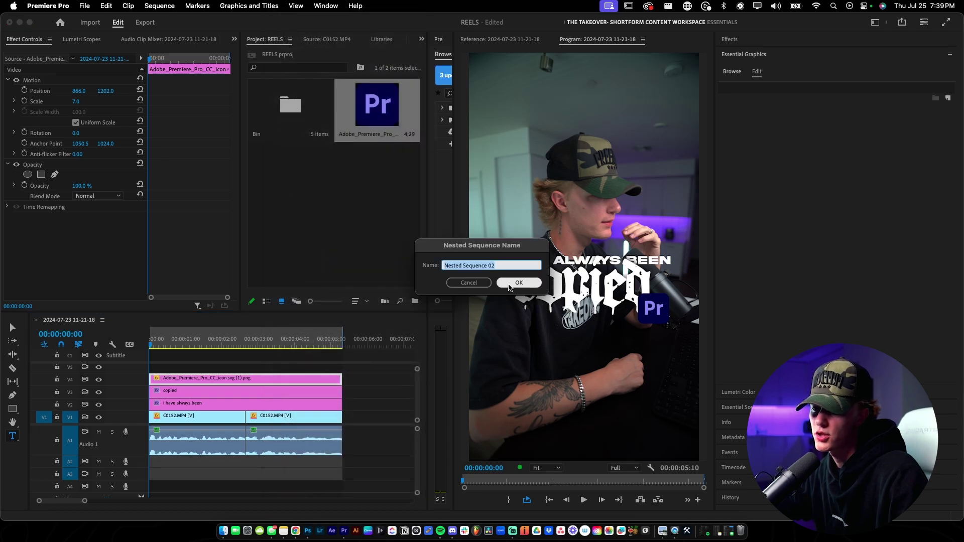
click(520, 282)
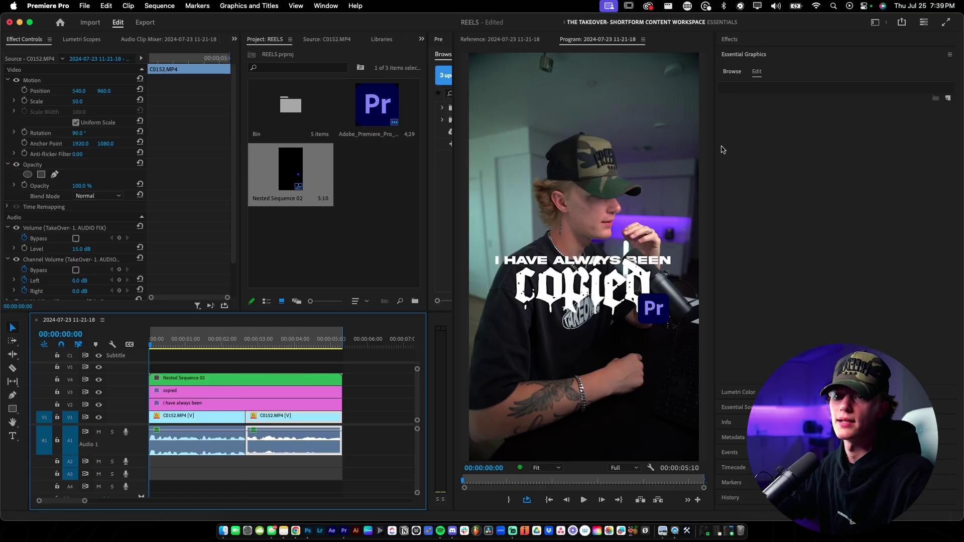
- Find the "takeover" presets, apply TakeOver- 2. Slide in Up to both text clips and the nested logo, and preview the animation
click(751, 56)
click(730, 39)
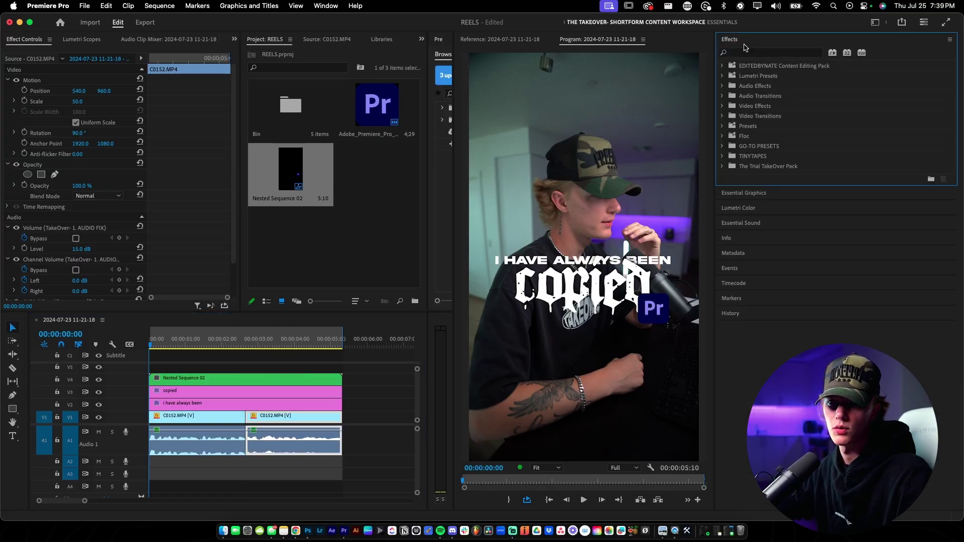
click(754, 52)
text(takeover)
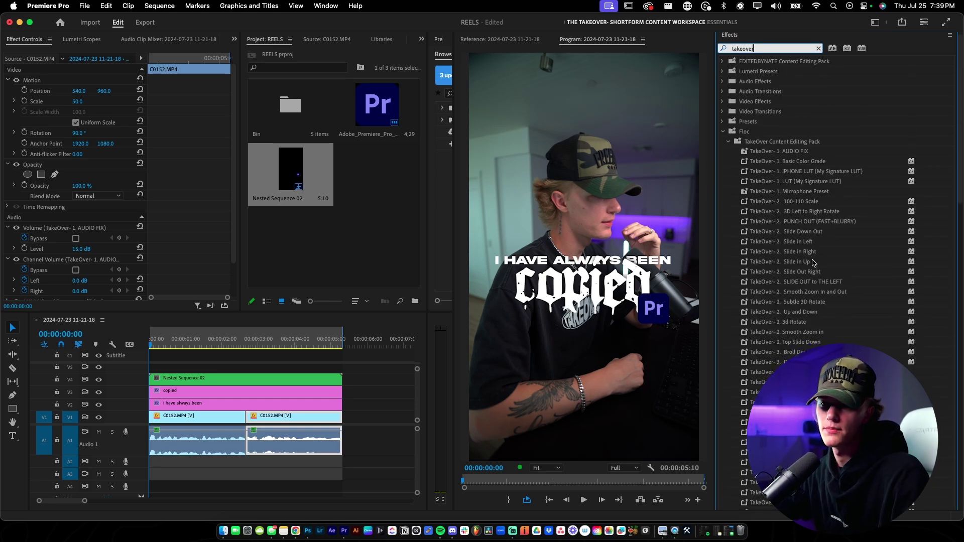
drag(413, 379, 206, 408)
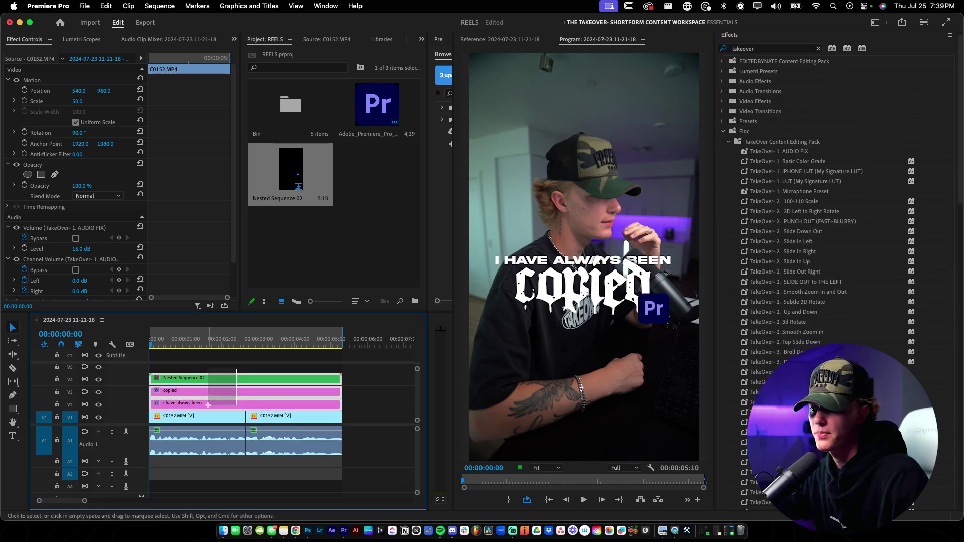
drag(844, 264, 192, 395)
click(150, 345)
key(space)
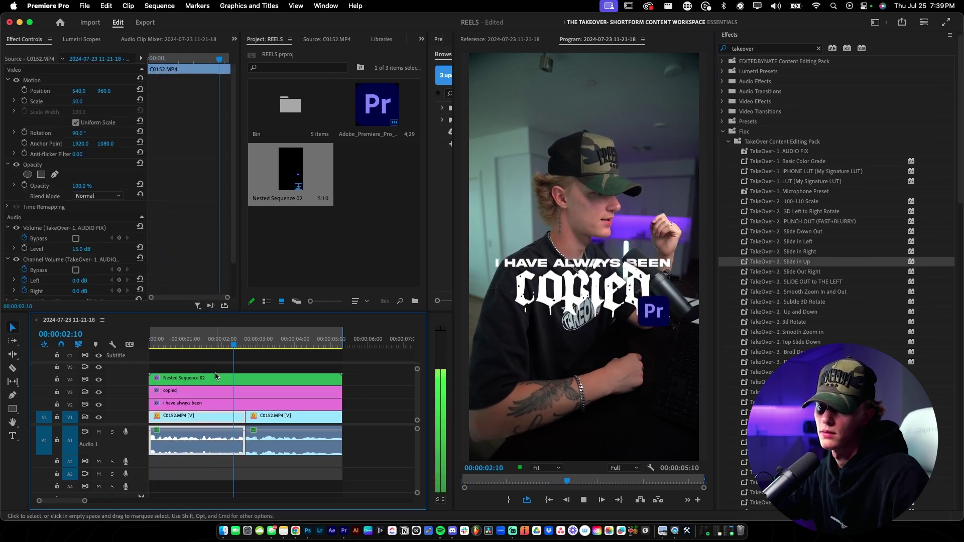
key(space)
- Stagger the entrances by starting "copied" at about 0.2 s and the nested logo at about 1.2 s, and play the result
click(233, 372)
key(=)
key(=)
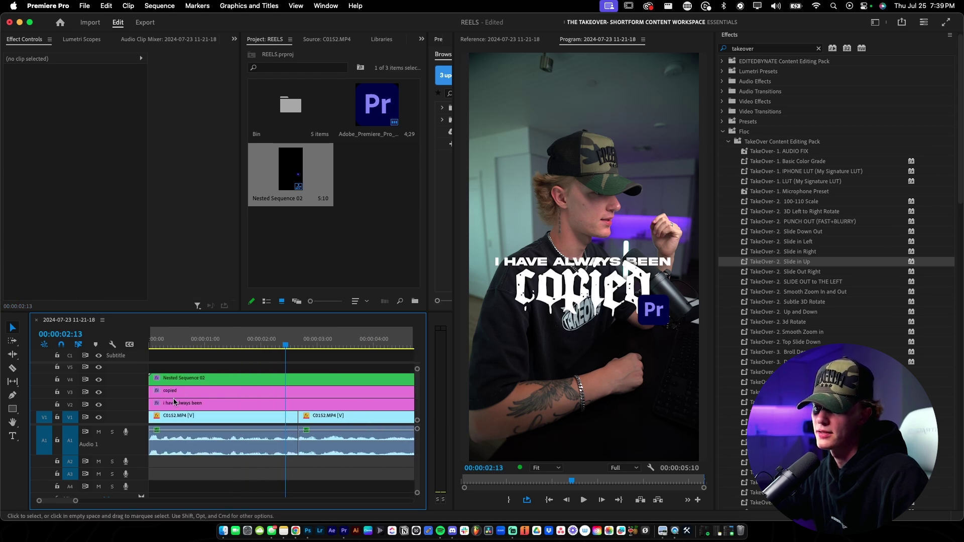
click(172, 394)
drag(179, 395, 234, 384)
drag(211, 343, 133, 346)
key(space)
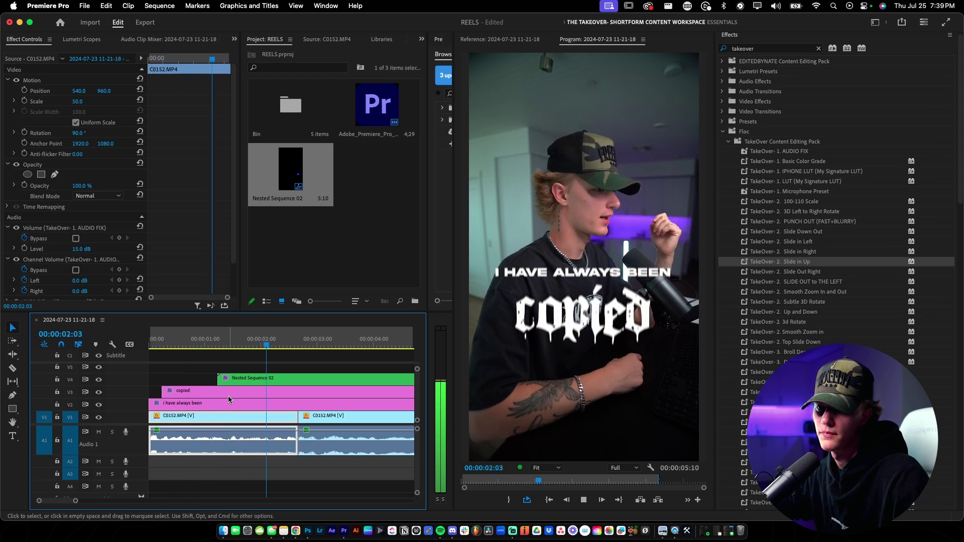
key(space)
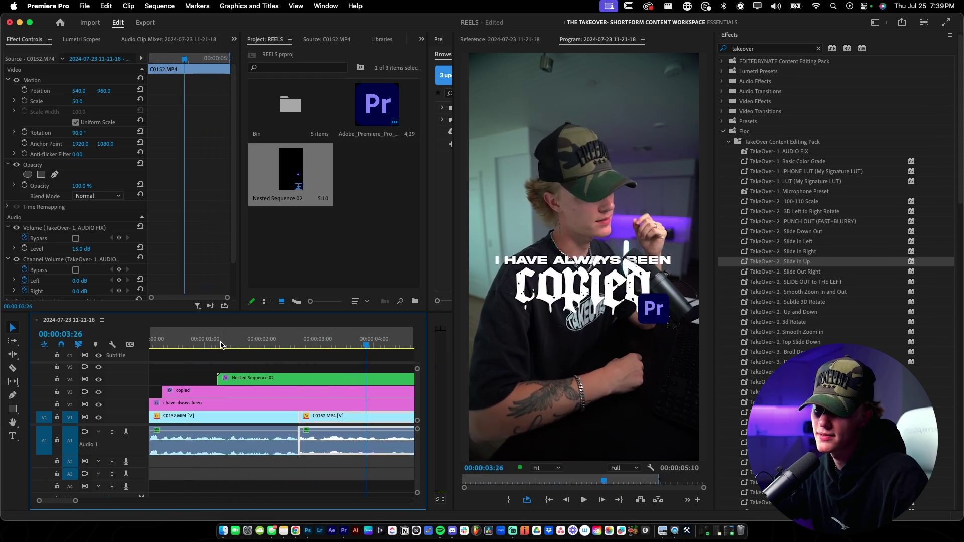
- Cut off the ends of the "copied" and nested logo clips that extend past the end of the video
scroll(243, 387, right, 2)
key(minus)
key(c)
click(367, 380)
click(367, 392)
key(v)
click(384, 405)
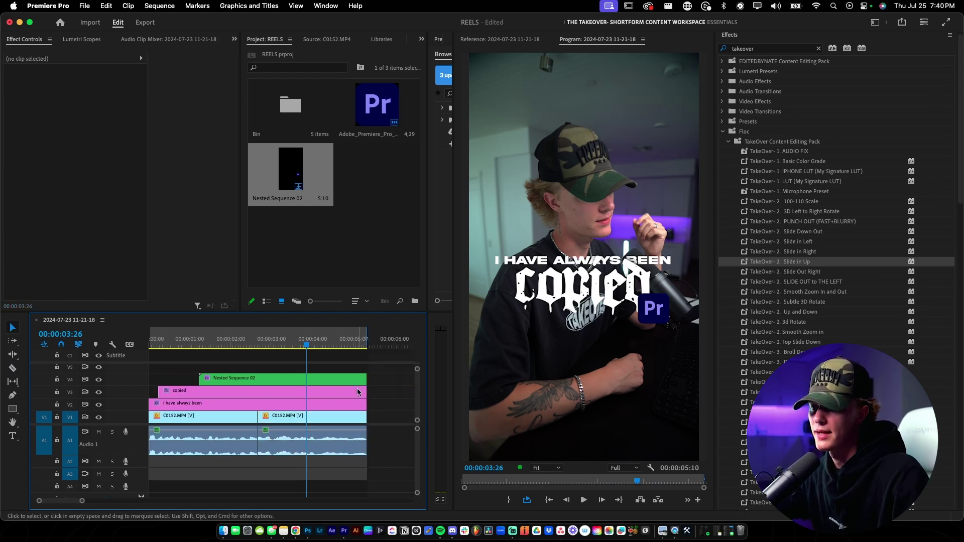
- Apply the TakeOver- 5. Shake Slow preset to both text clips and the nested logo, and preview the motion
click(311, 380)
drag(399, 381, 364, 409)
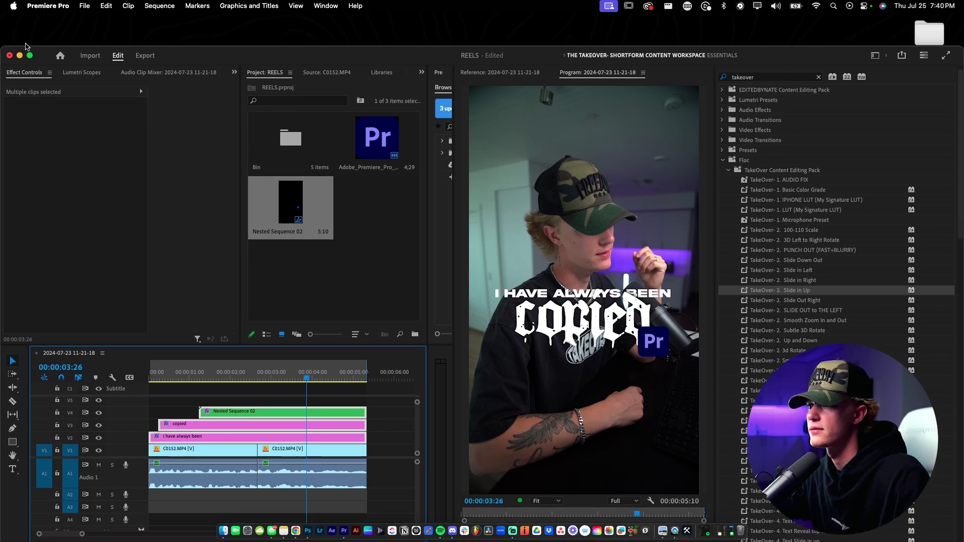
scroll(963, 274, down, 10)
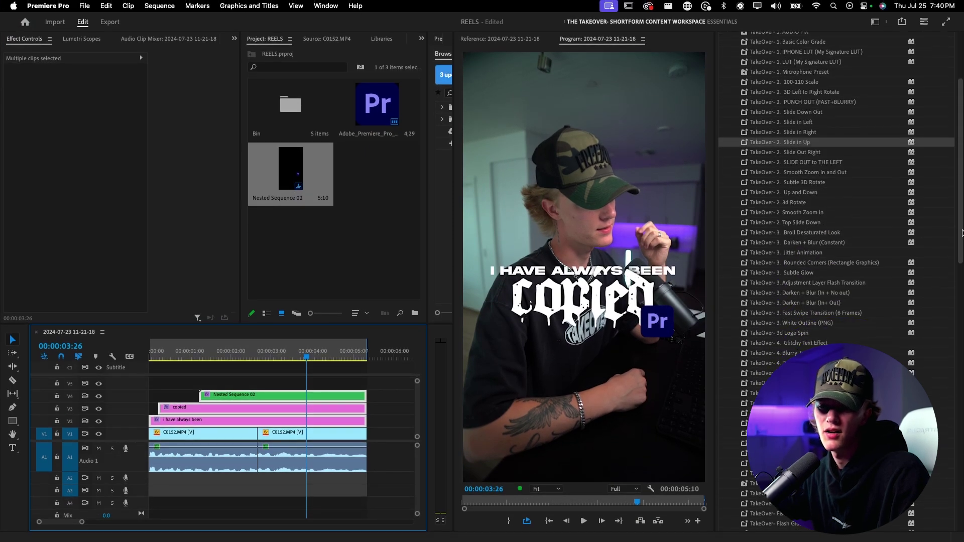
scroll(801, 296, down, 3)
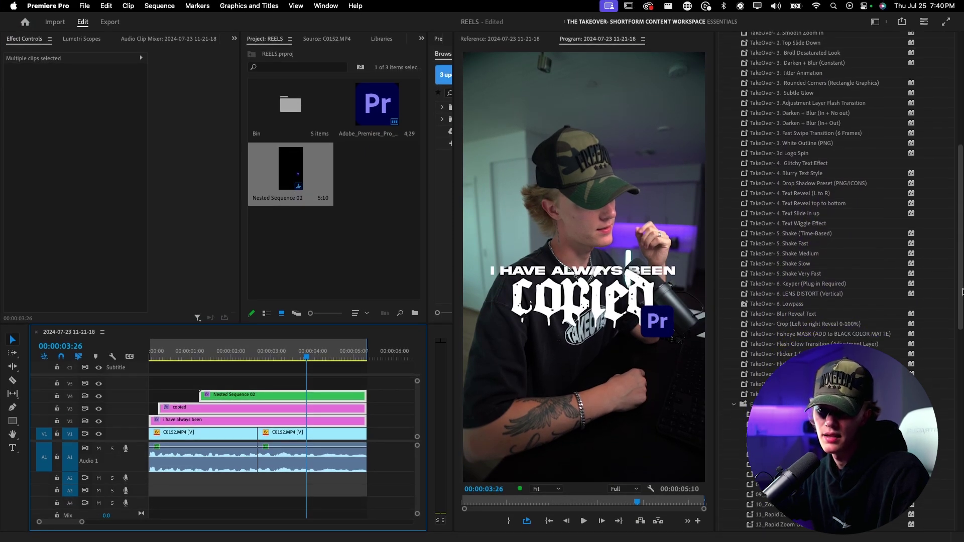
click(817, 265)
drag(243, 371, 203, 404)
drag(194, 353, 146, 366)
key(space)
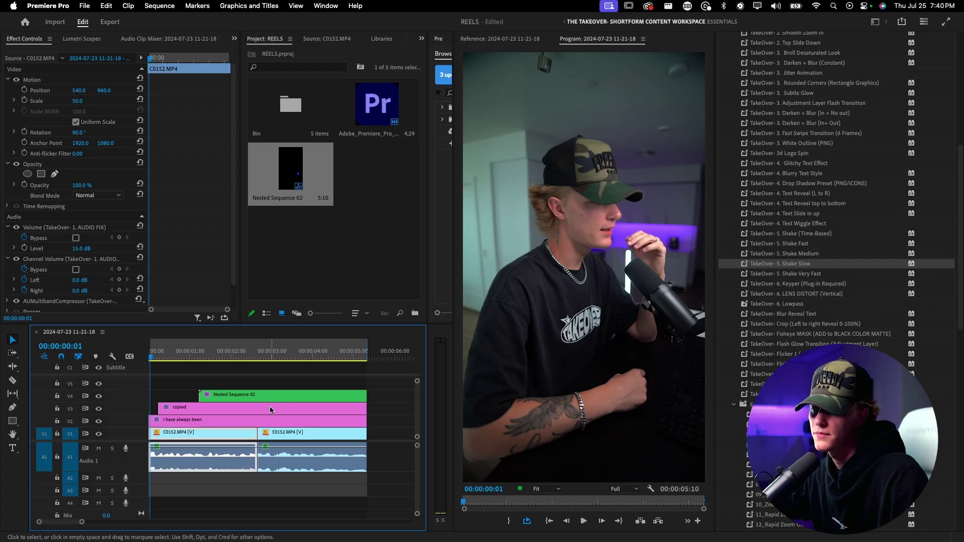
key(space)
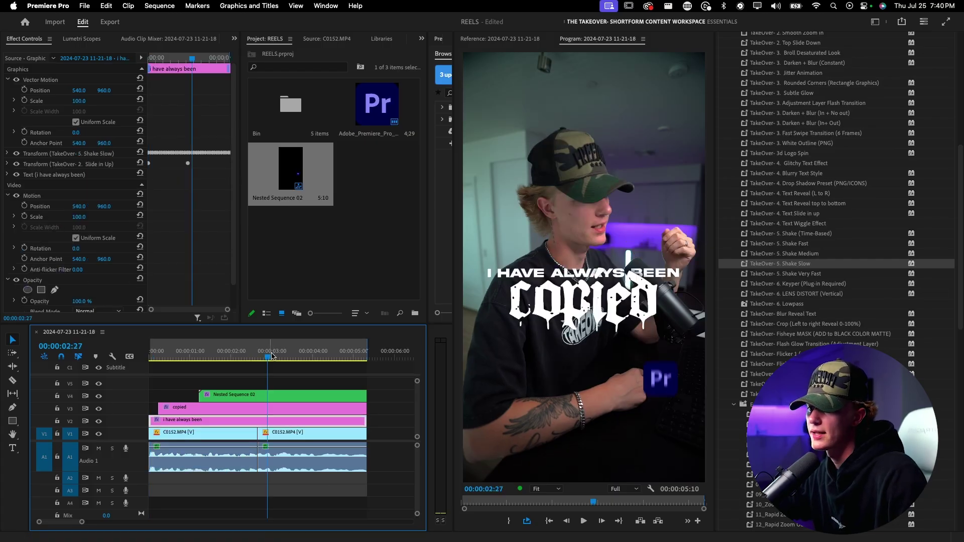
- Try the Difference and Exclusion blend modes on the "i have always been" text clip and settle on Difference
key(t)
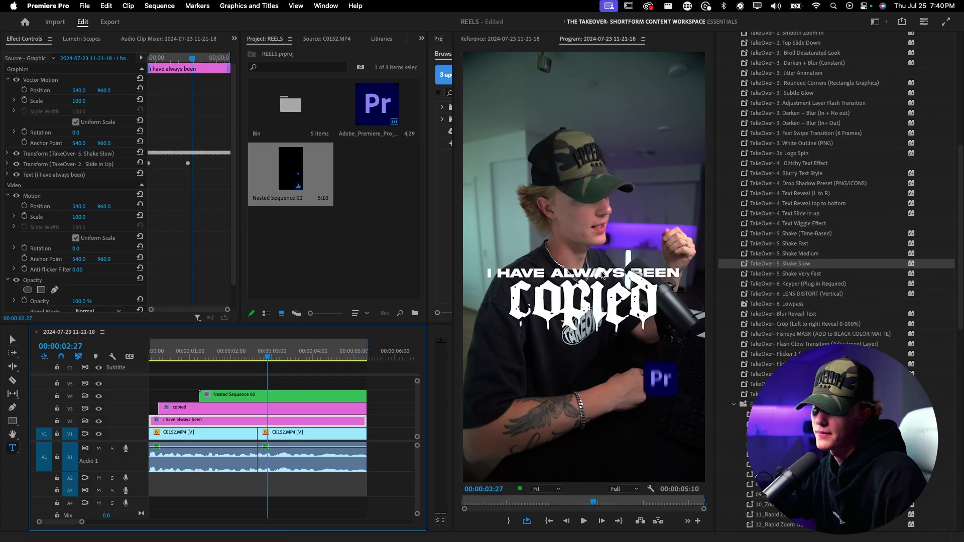
double_click(602, 276)
scroll(101, 262, down, 3)
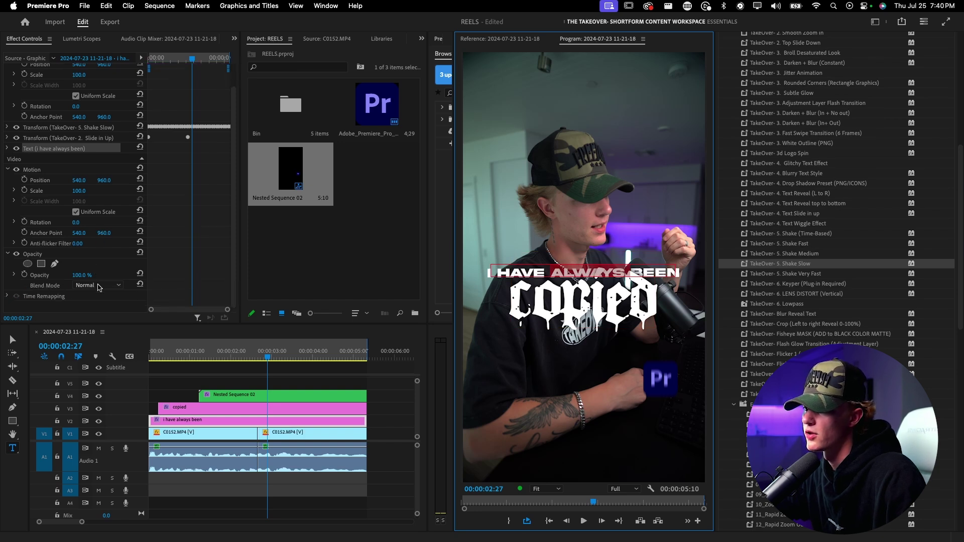
click(98, 285)
click(96, 238)
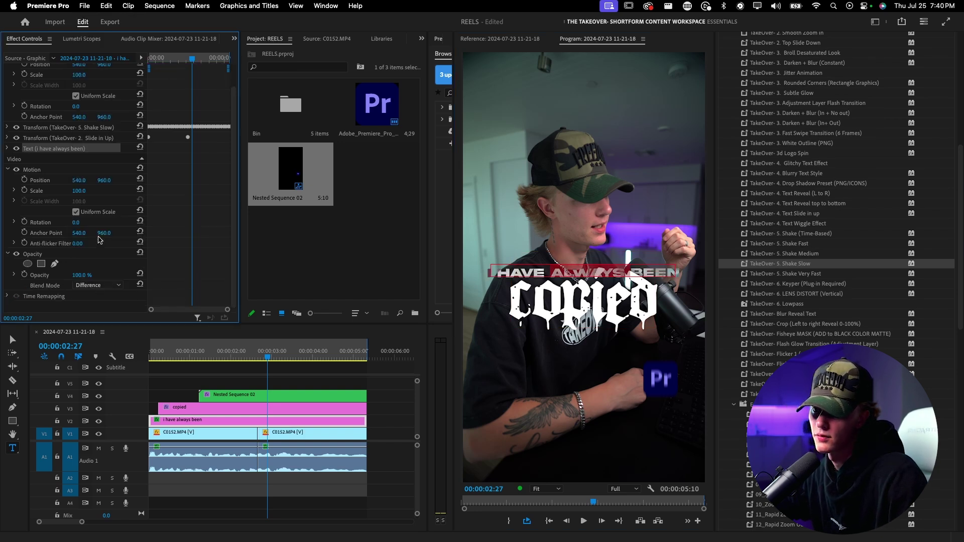
click(98, 285)
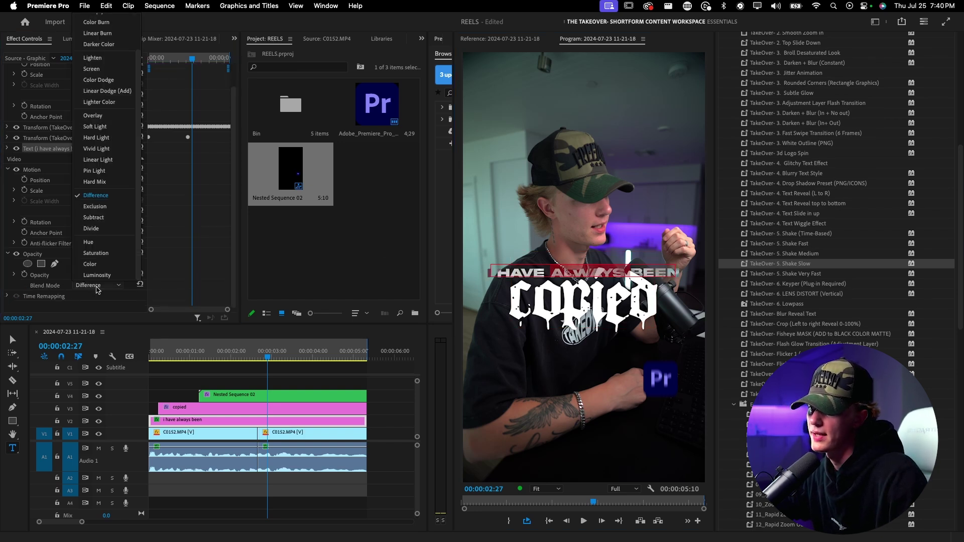
click(94, 213)
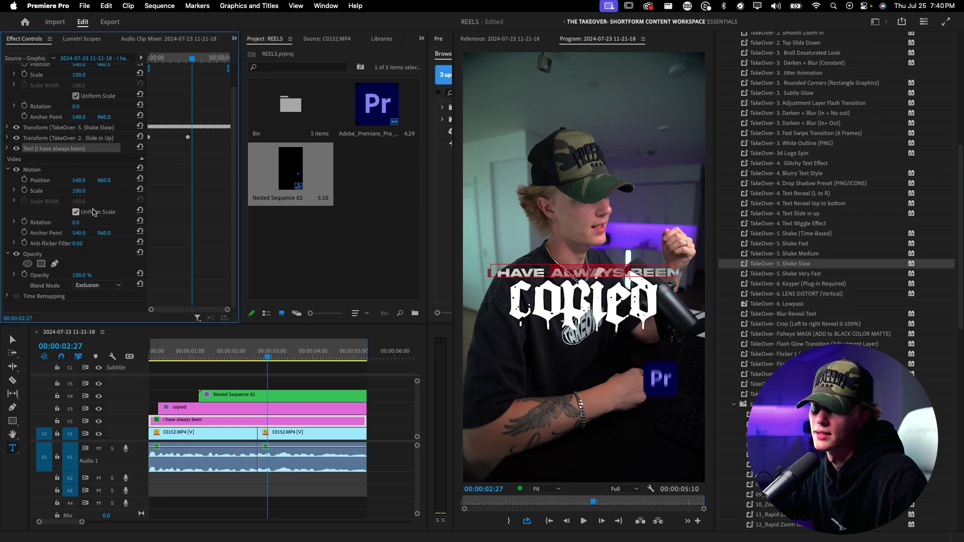
click(98, 285)
click(95, 197)
- Reduce the Vector Motion scale of the "i have always been" clip to about 86
mouse_move(256, 354)
mouse_down()
mouse_move(209, 358)
mouse_move(260, 358)
mouse_up()
scroll(84, 103, up, 2)
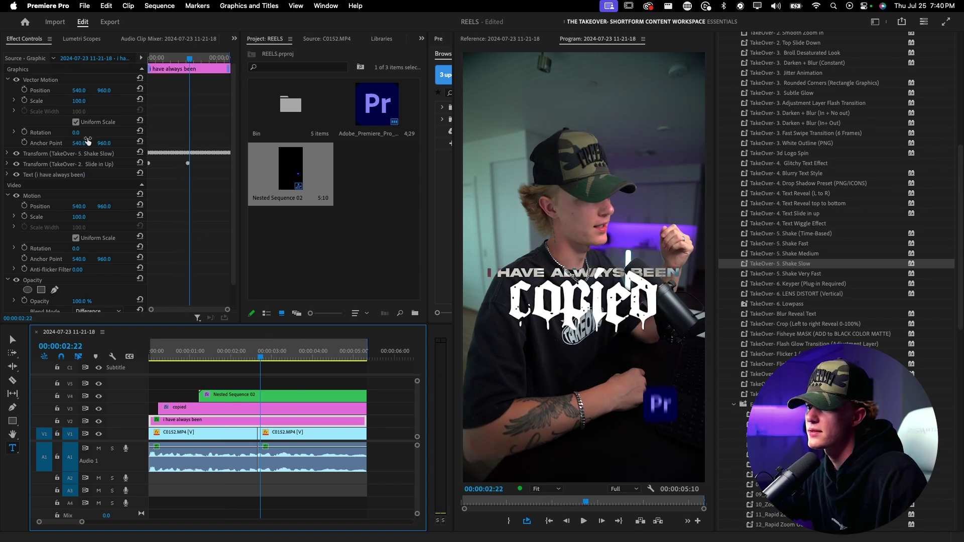
drag(84, 103, 77, 103)
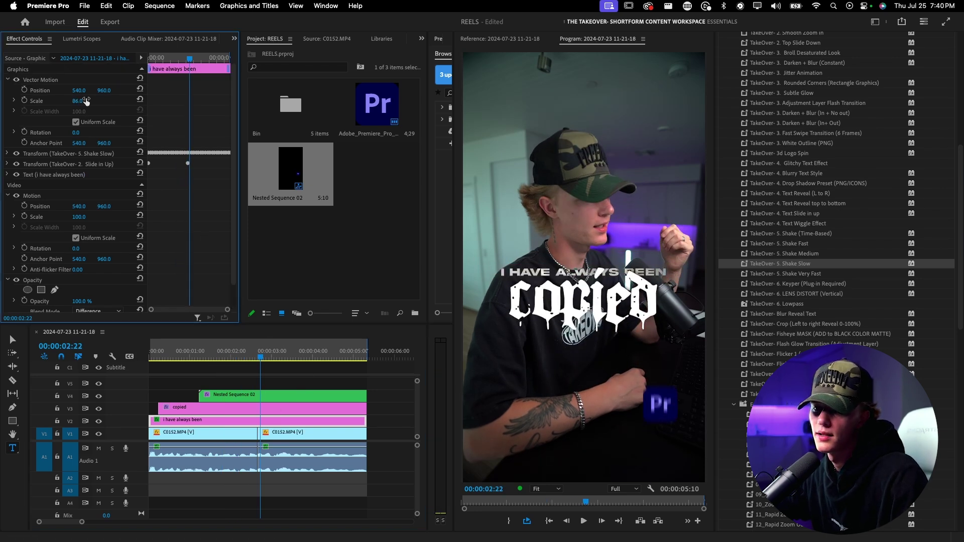
- Preview the caption, then move the nested logo clip up one track to V5, leaving V4 empty above the "copied" clip
key(space)
click(13, 340)
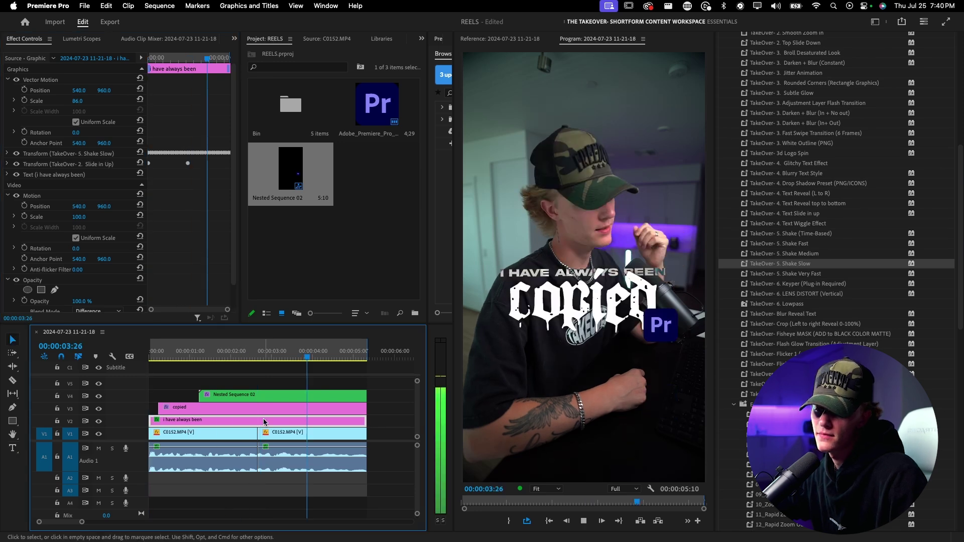
click(305, 408)
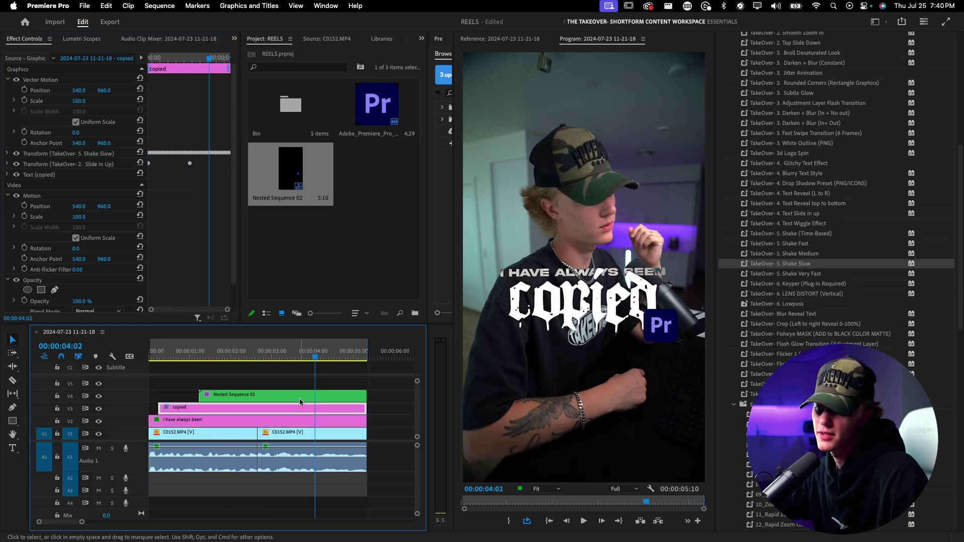
drag(300, 399, 299, 386)
click(303, 405)
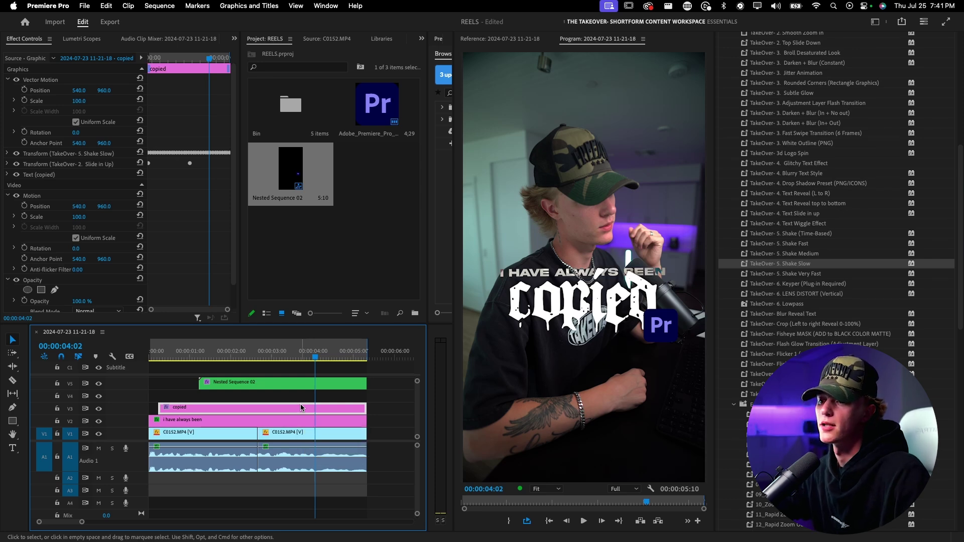
- Duplicate the "copied" text clip onto track V4, directly above the original
click(298, 388)
click(285, 406)
drag(293, 411, 294, 398)
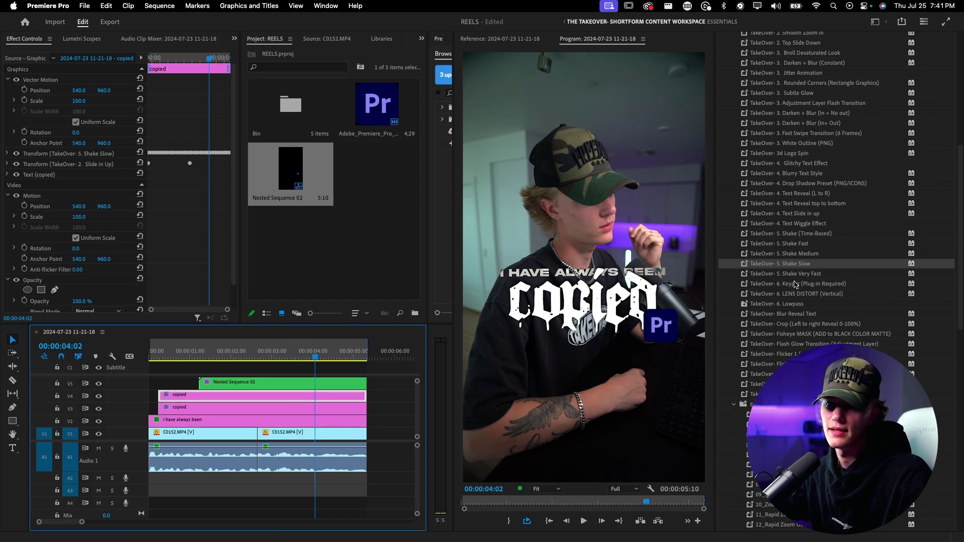
- Apply the TakeOver- Glowing Text preset to the duplicated "copied" clip on V4 and preview the glow
scroll(925, 241, up, 2)
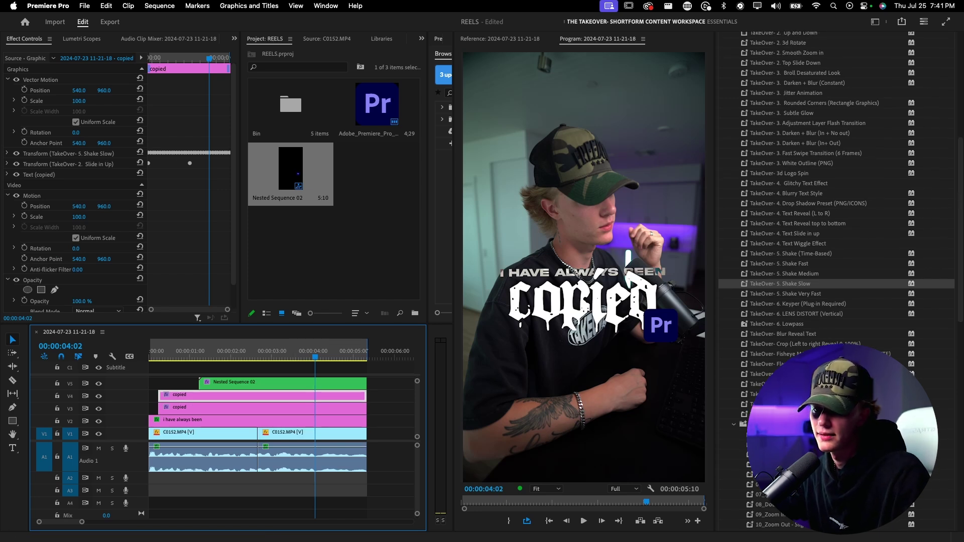
drag(798, 284, 237, 396)
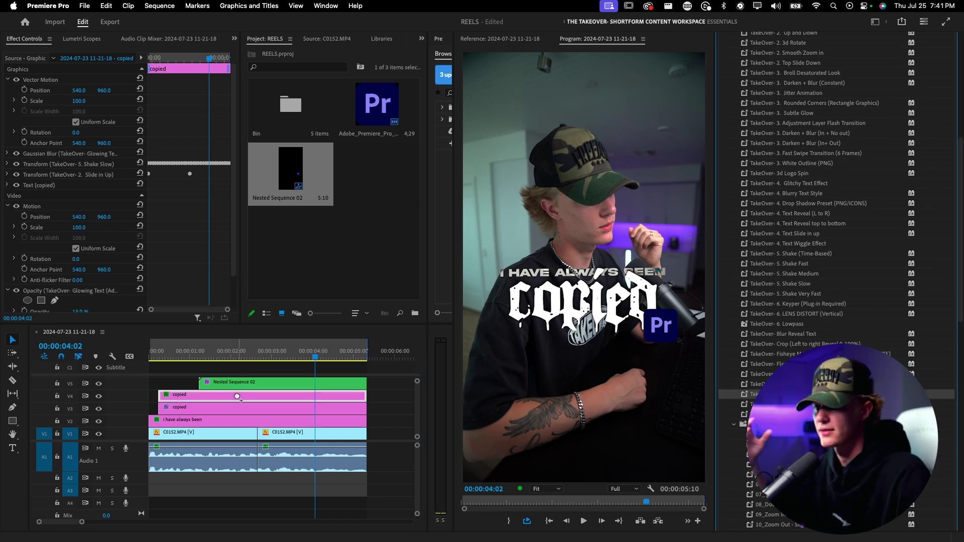
key(space)
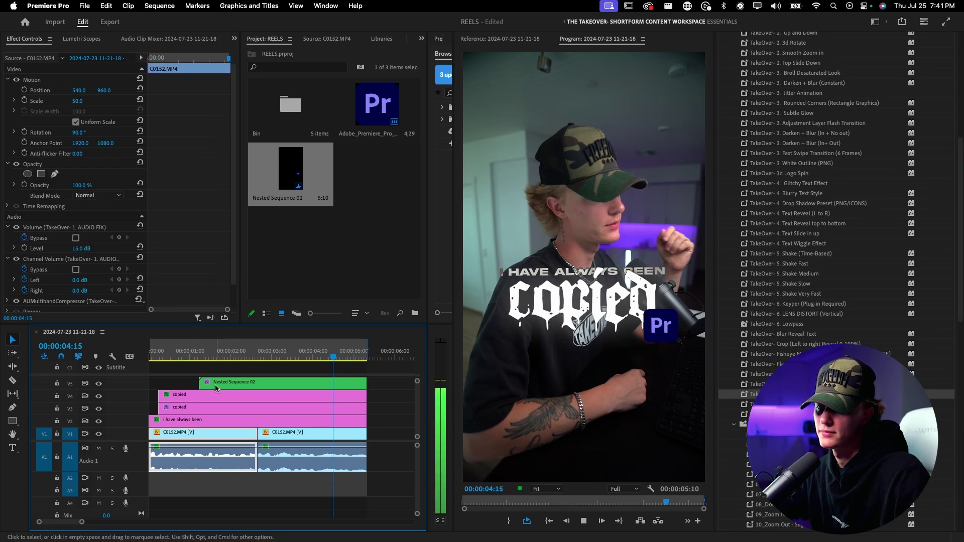
- Duplicate the nested logo clip onto track V6 and apply the TakeOver- Glowing Text preset to the copy
click(295, 385)
scroll(297, 387, up, 1)
drag(293, 401, 282, 382)
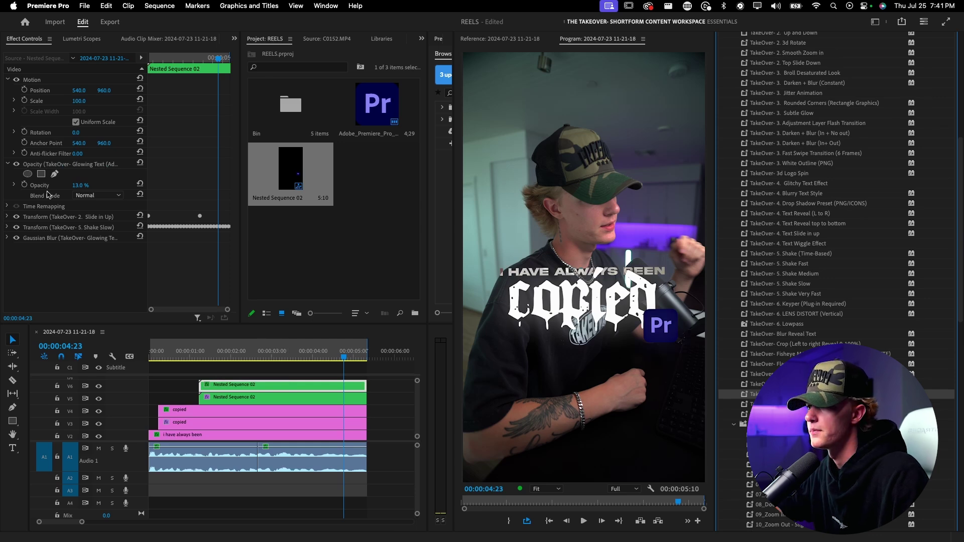
- Raise the black end of the Lumetri Color RGB curve to maximum on the glowing nested logo copy
drag(960, 151, 958, 77)
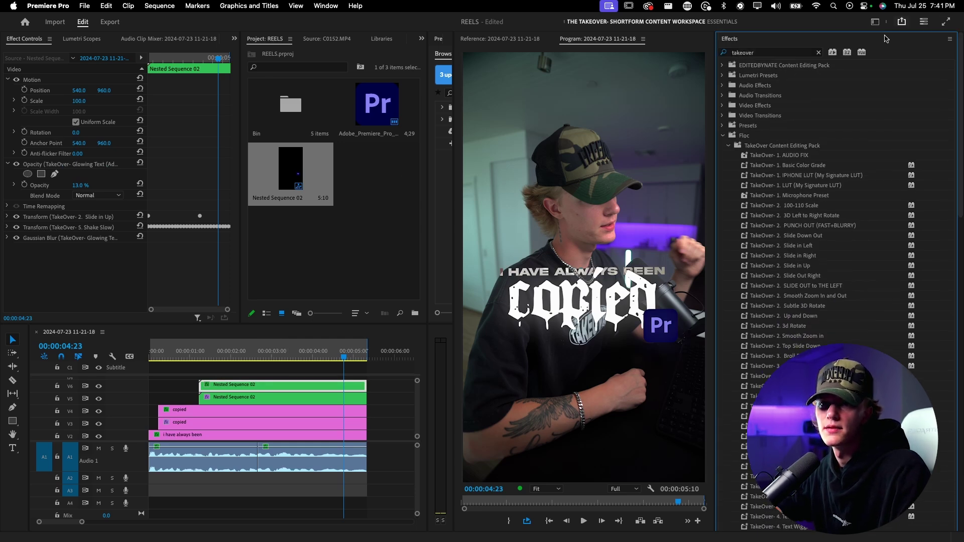
click(747, 40)
click(751, 70)
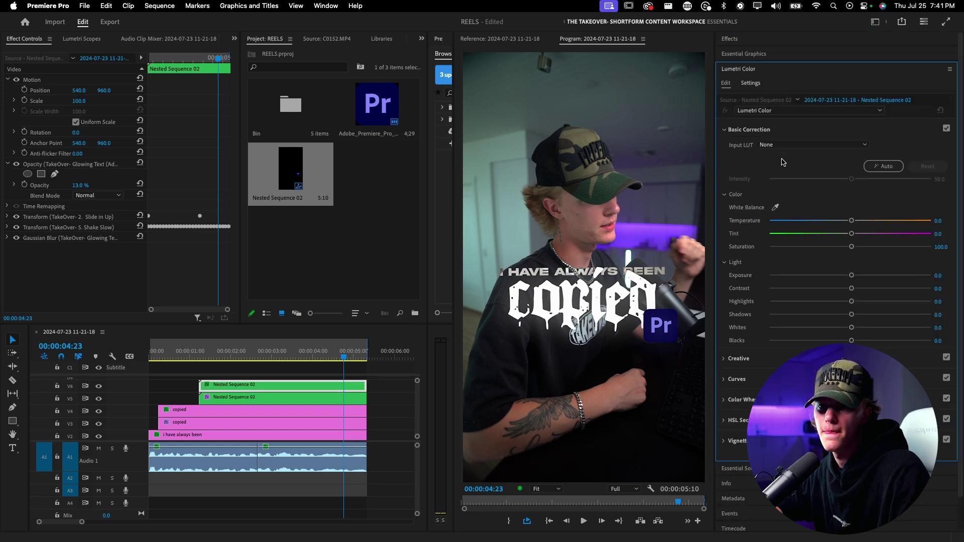
click(724, 132)
click(725, 171)
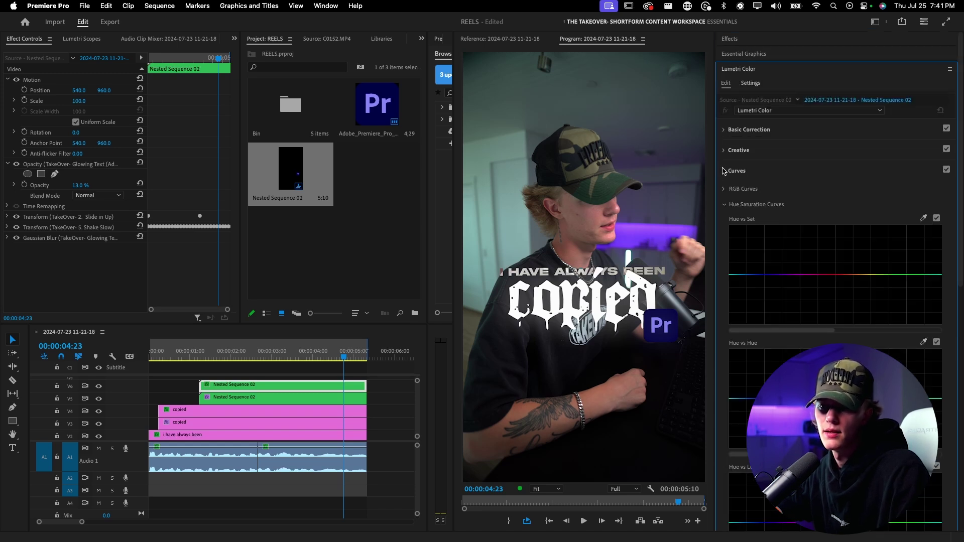
click(723, 189)
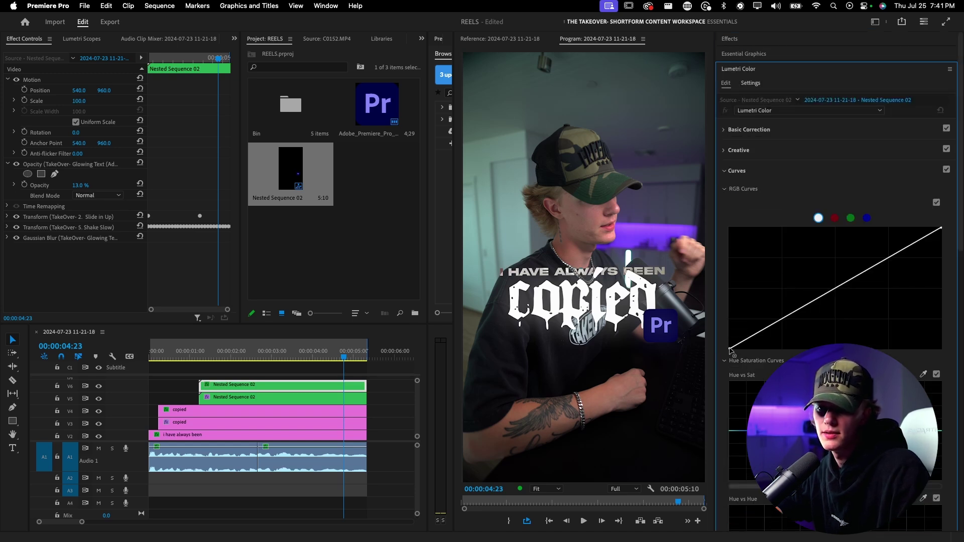
drag(730, 351, 648, 247)
- Swap the two nested logo clips so the glowing copy sits on V5 beneath the normal logo on V6
click(312, 388)
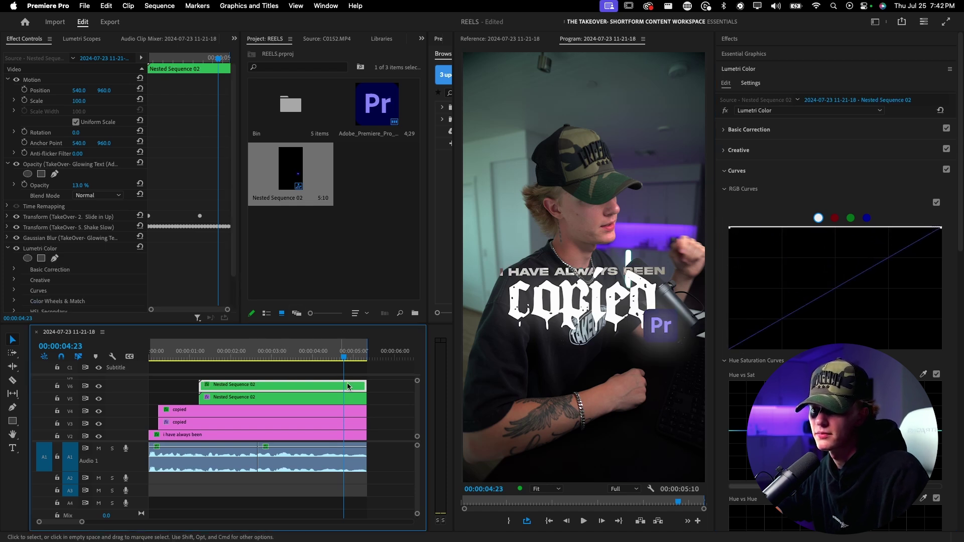
scroll(248, 389, up, 2)
drag(243, 412, 243, 389)
drag(182, 386, 220, 399)
drag(223, 399, 227, 412)
click(230, 390)
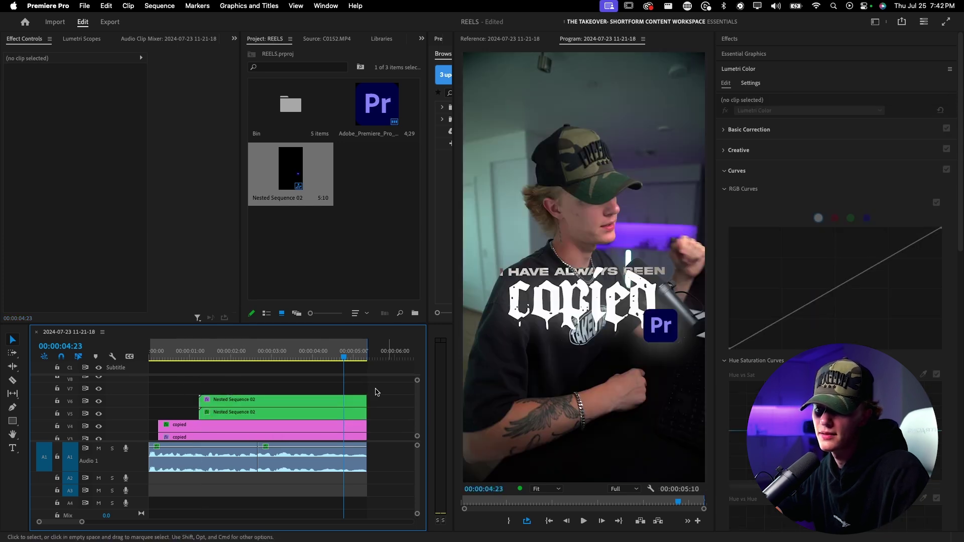
click(296, 402)
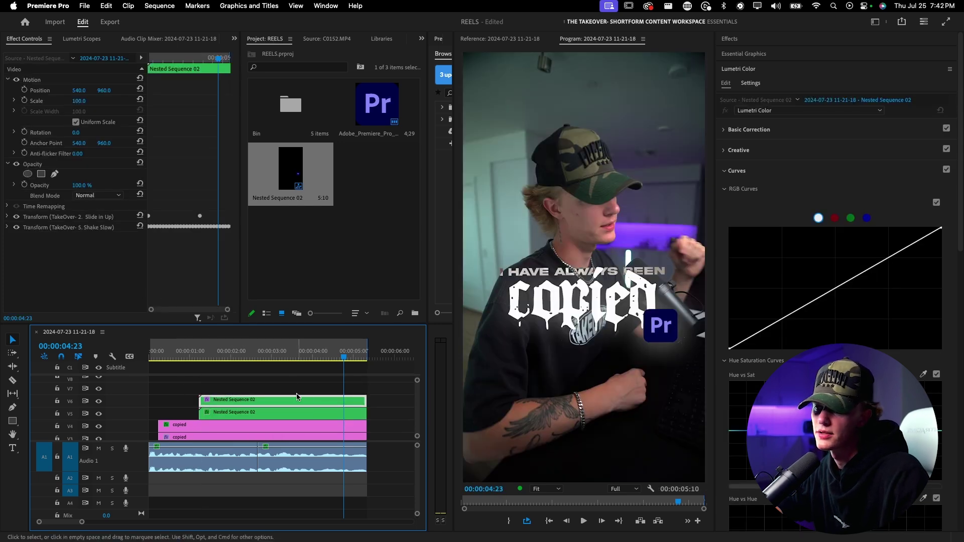
click(324, 412)
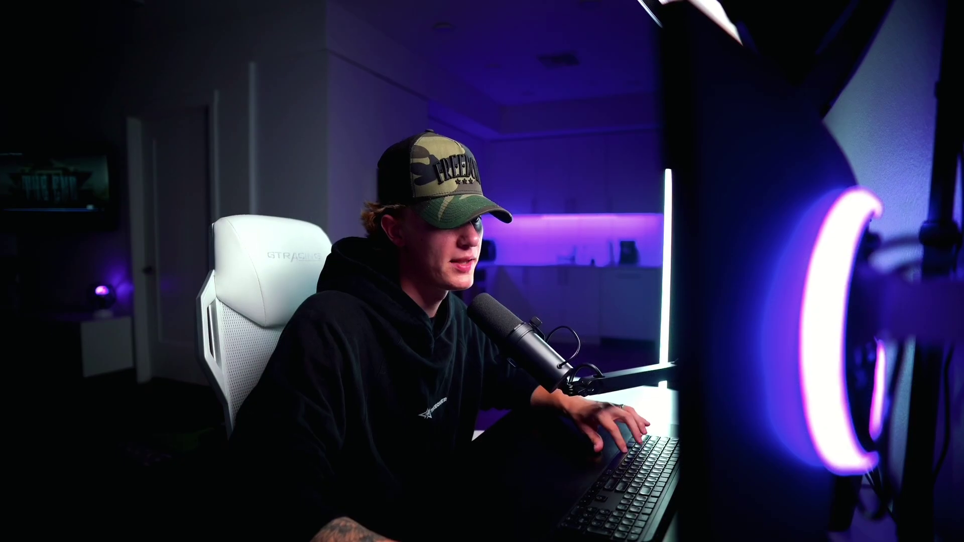
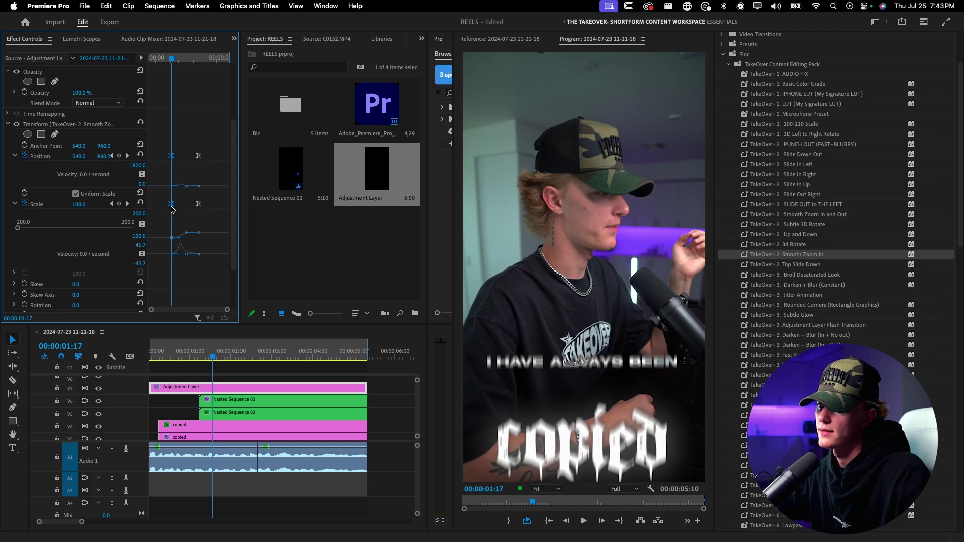
- Play the sequence from the start to preview the smooth zoom-in on the adjustment layer
drag(172, 58, 130, 59)
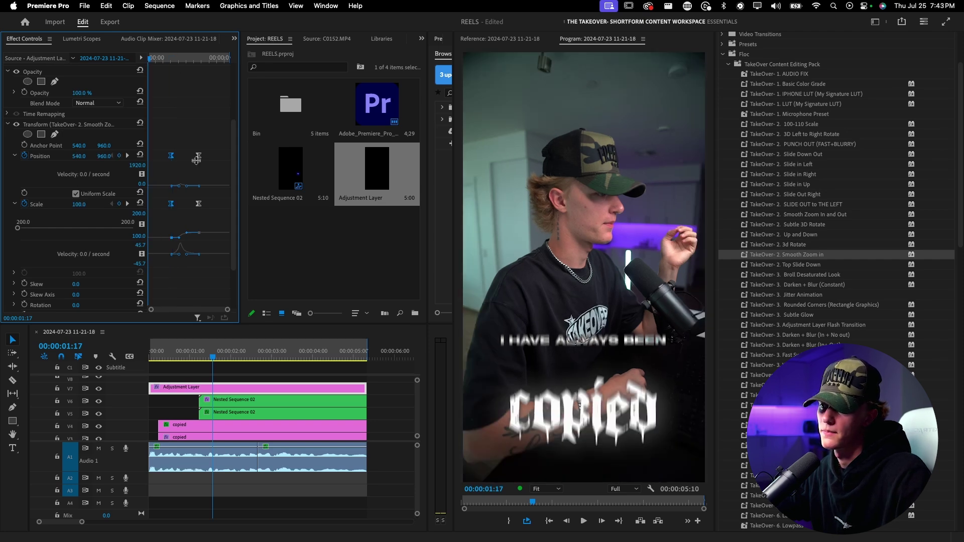
key(space)
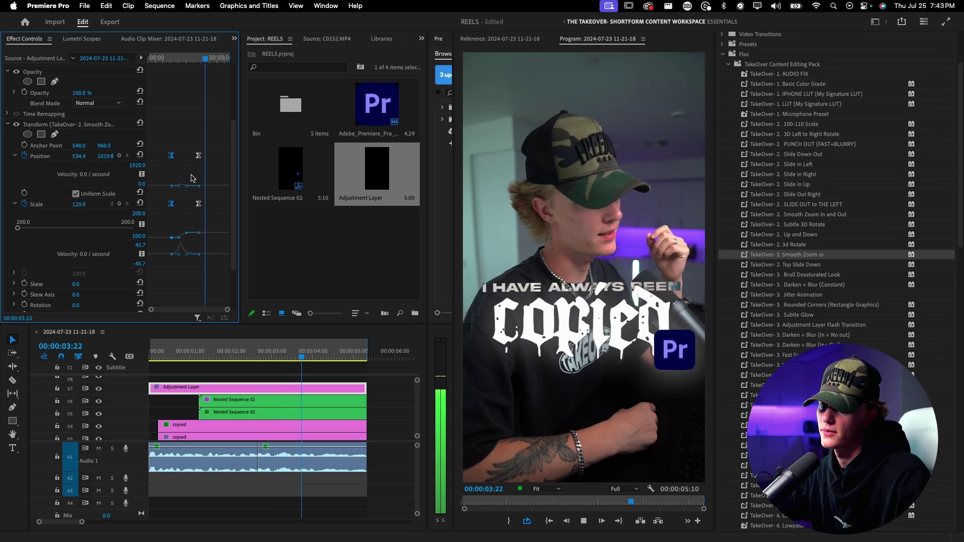
key(space)
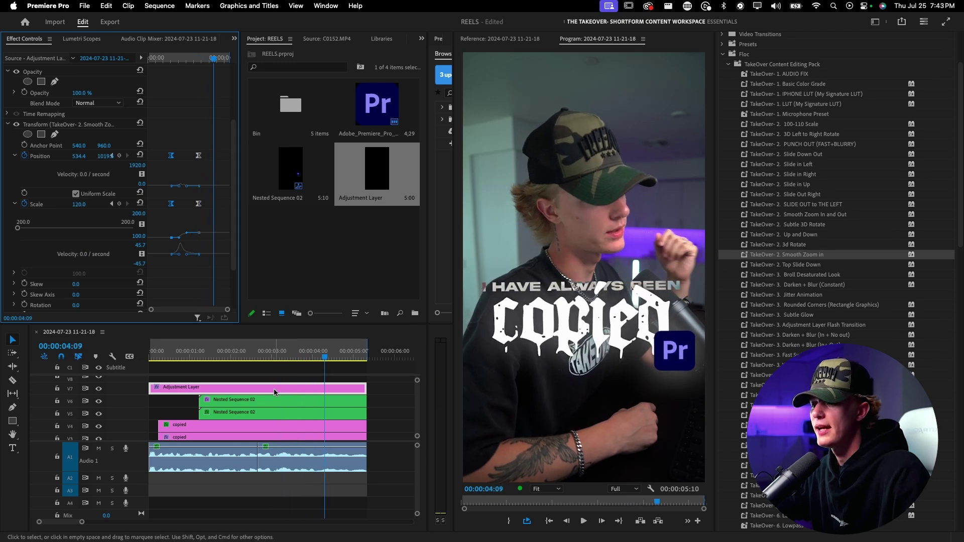
- Duplicate the adjustment layer onto V8 and remove the TakeOver- 2. Smooth Zoom in effect from the copy
scroll(275, 391, up, 1)
drag(256, 403, 264, 391)
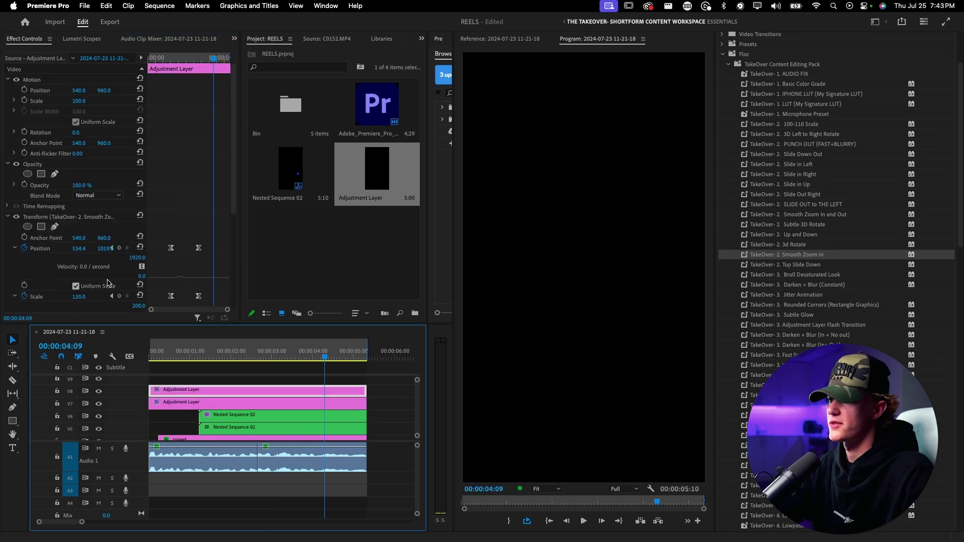
click(76, 218)
key(BackSpace)
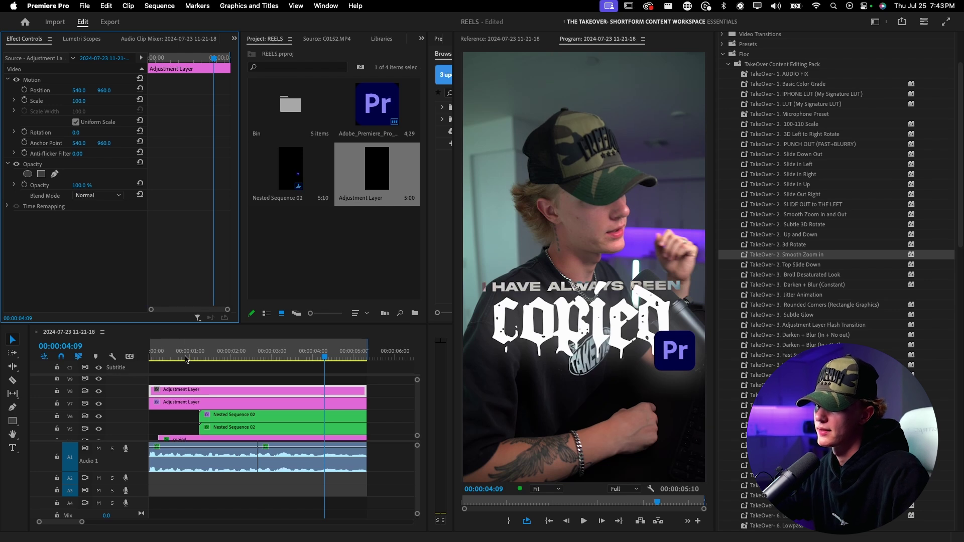
drag(185, 359, 150, 358)
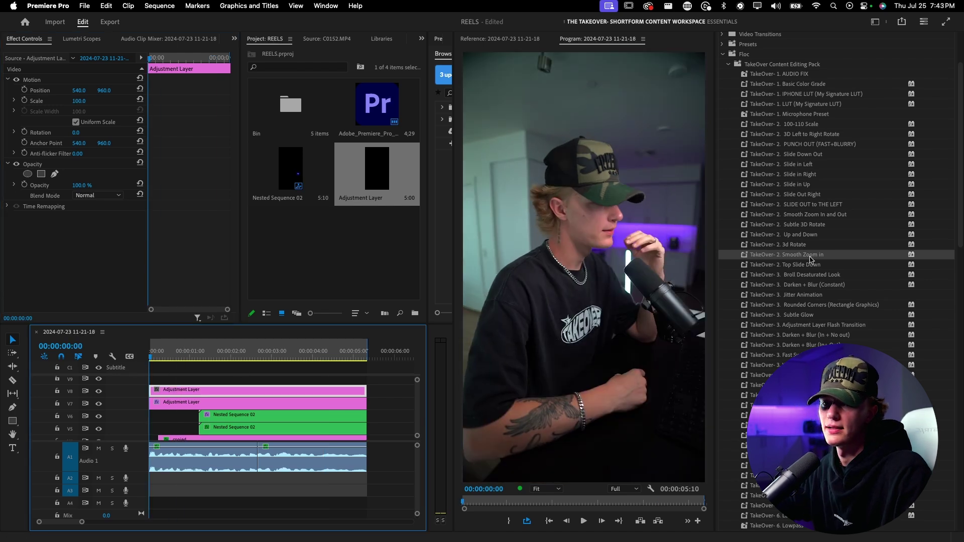
- Search the effects for "transform" and apply the Distort Transform effect to the adjustment layer on V8
drag(960, 203, 960, 127)
drag(765, 56, 676, 46)
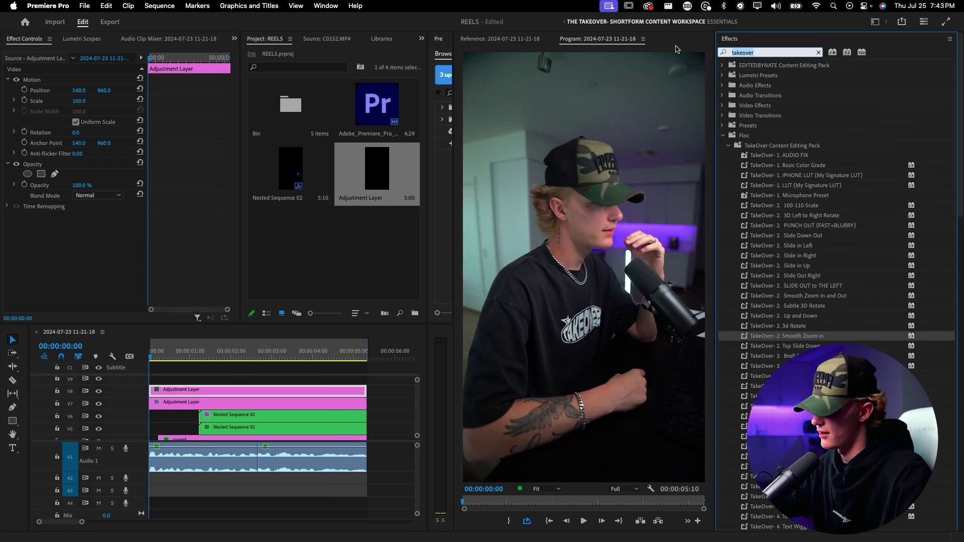
text(z)
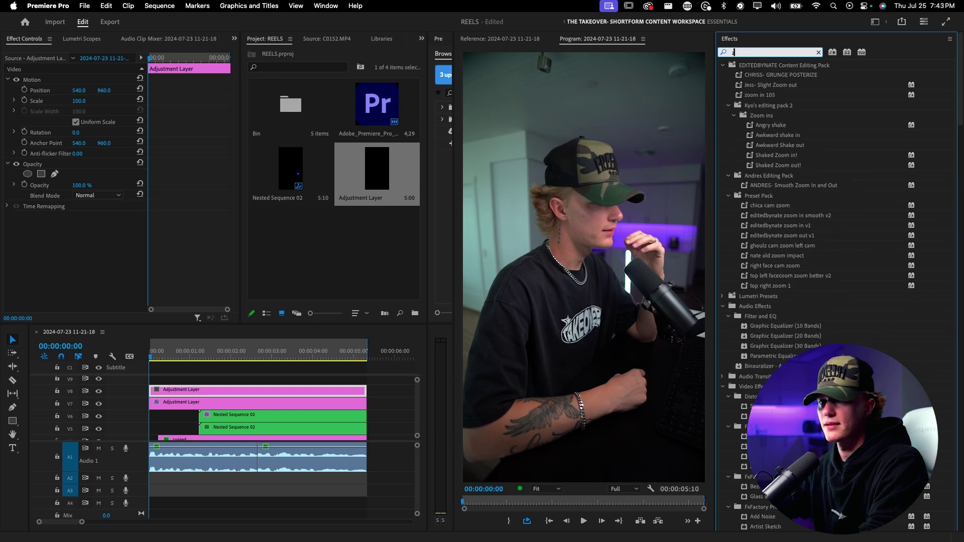
key(BackSpace)
text(transform)
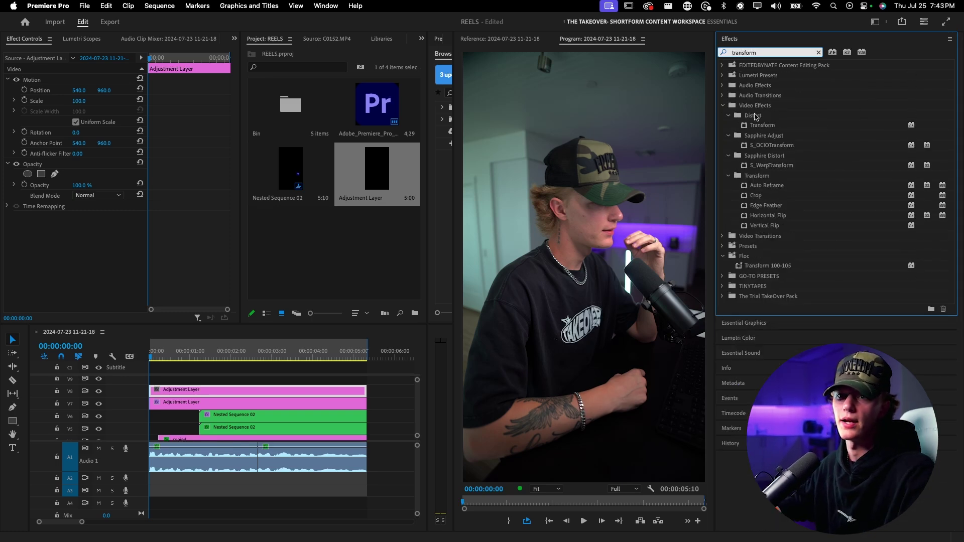
click(764, 127)
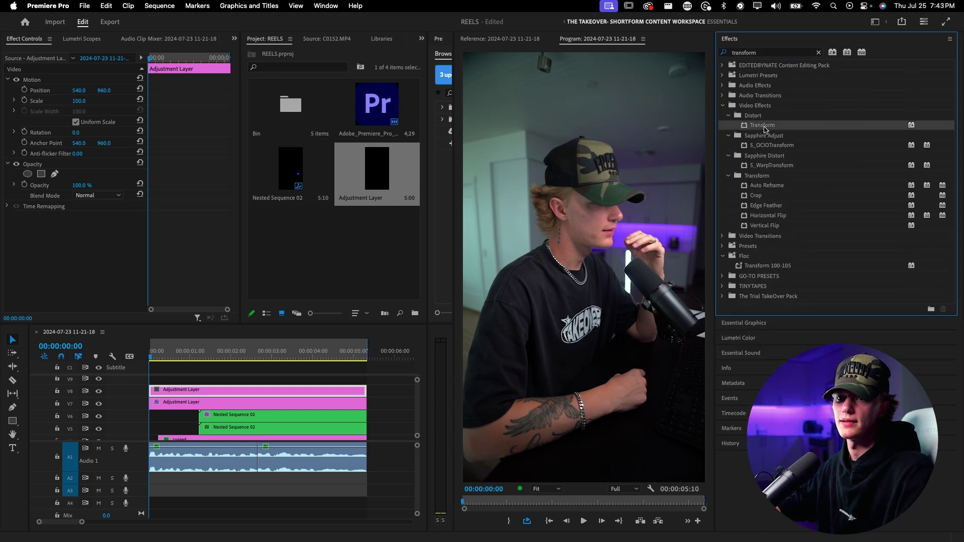
drag(119, 378, 156, 392)
scroll(203, 262, down, 3)
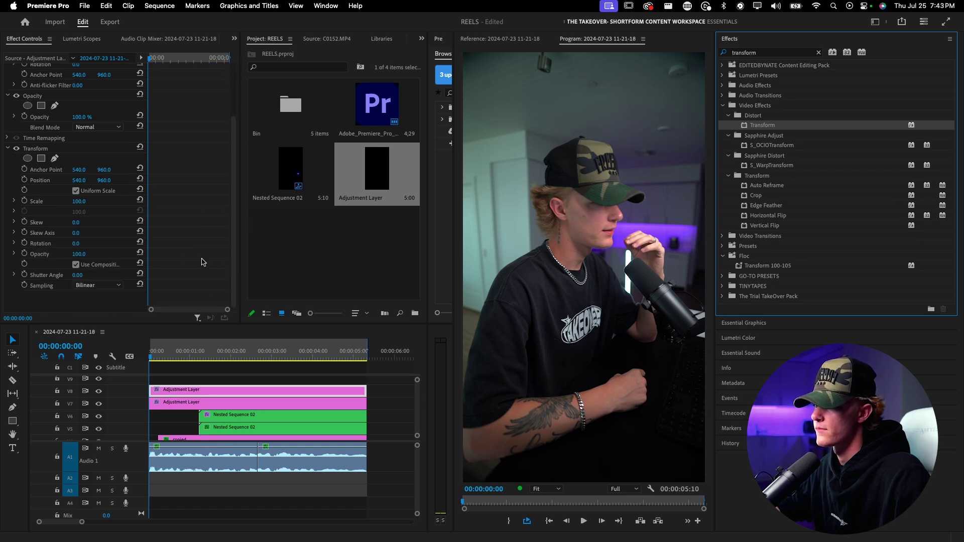
- Keyframe the Transform Scale on the V8 adjustment layer to start at 321 and shrink to 100
click(24, 201)
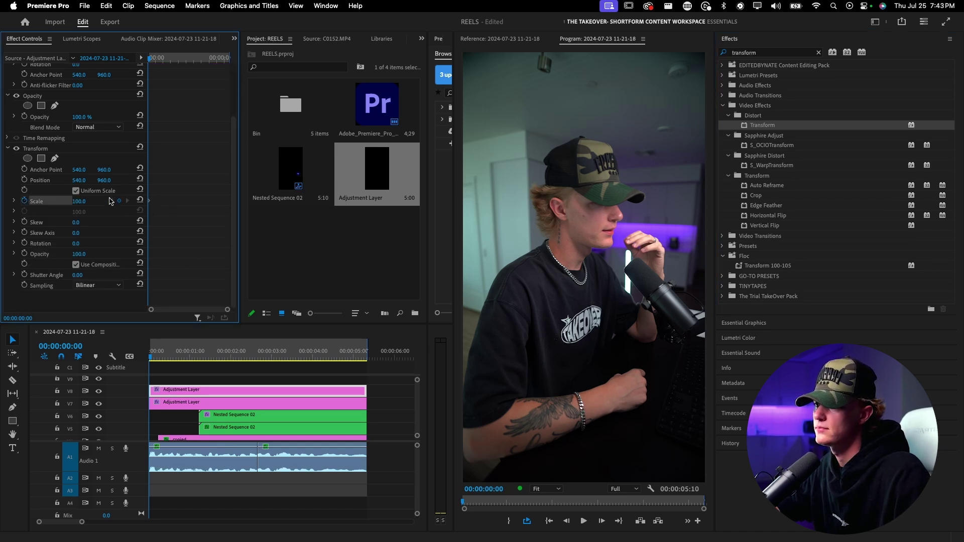
drag(152, 202, 179, 202)
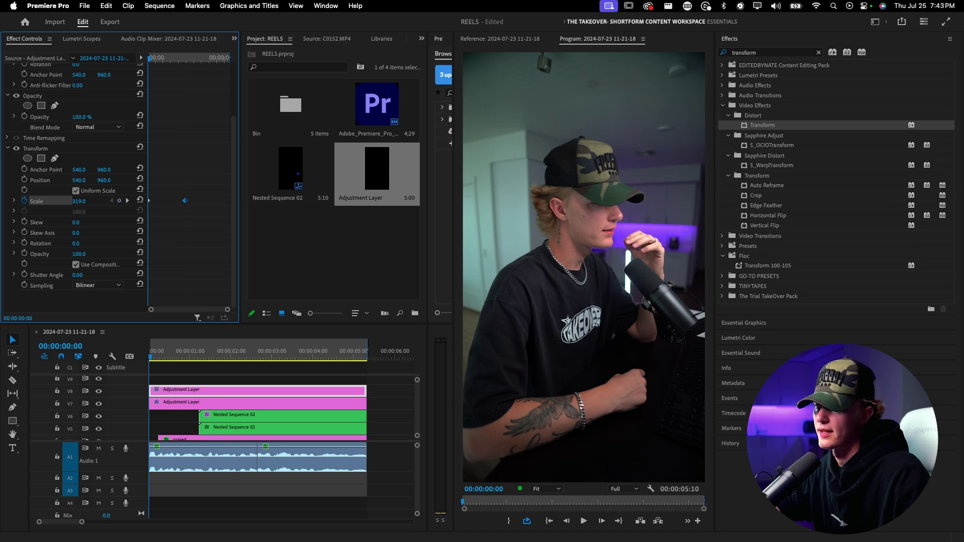
drag(80, 201, 89, 202)
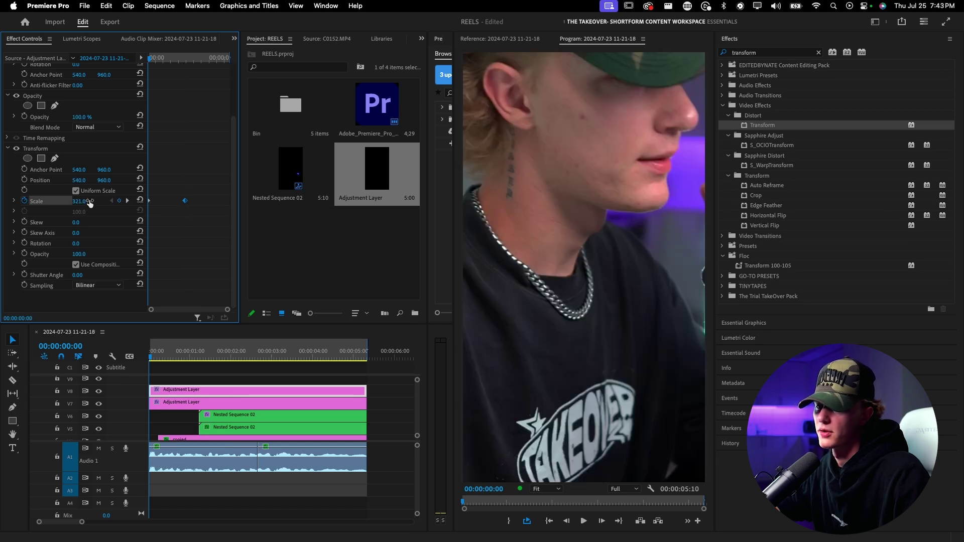
- Set the Scale keyframes to Bezier interpolation and reshape the velocity curve for a fast start and smooth finish
right_click(185, 202)
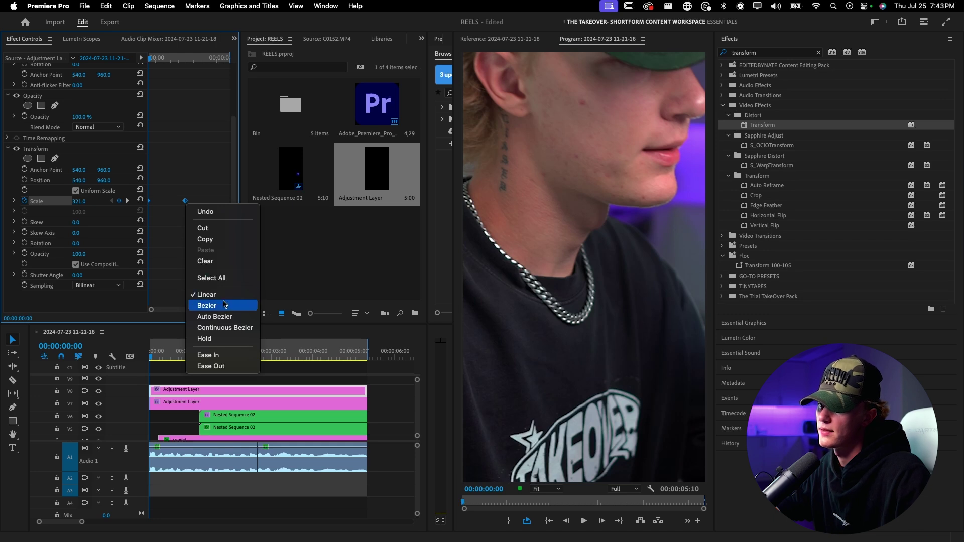
click(207, 305)
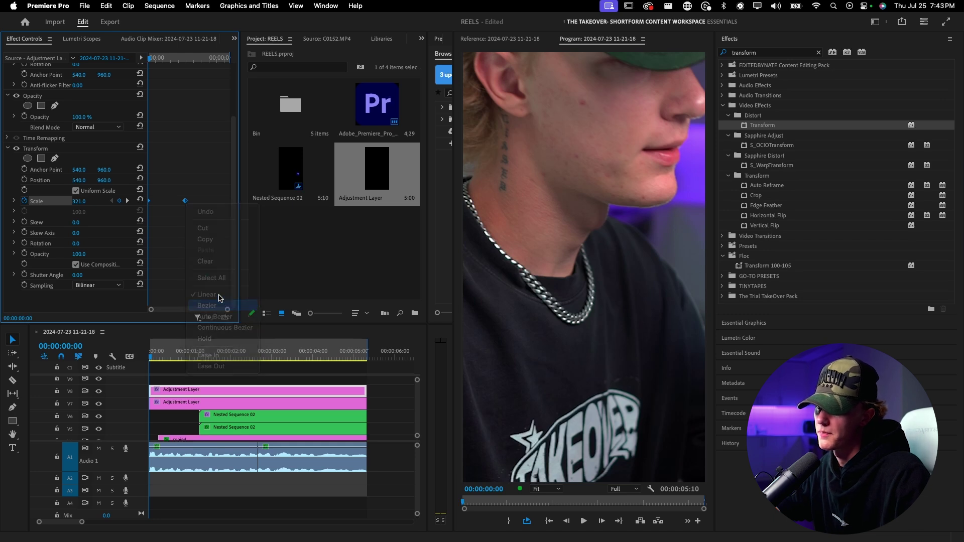
click(15, 201)
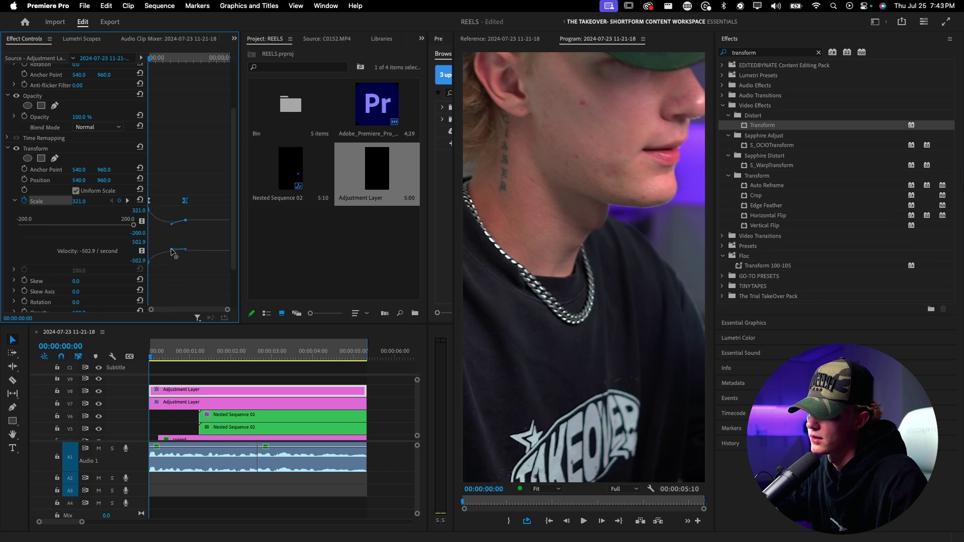
drag(171, 250, 170, 251)
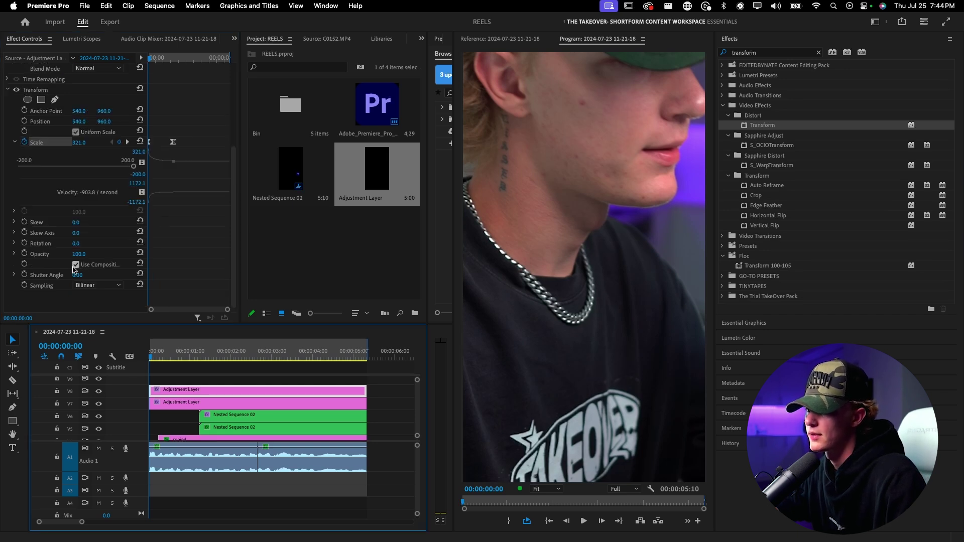
- Turn off the composition's shutter angle, set Shutter Angle to 360, and preview the blurred zoom from the start
click(75, 265)
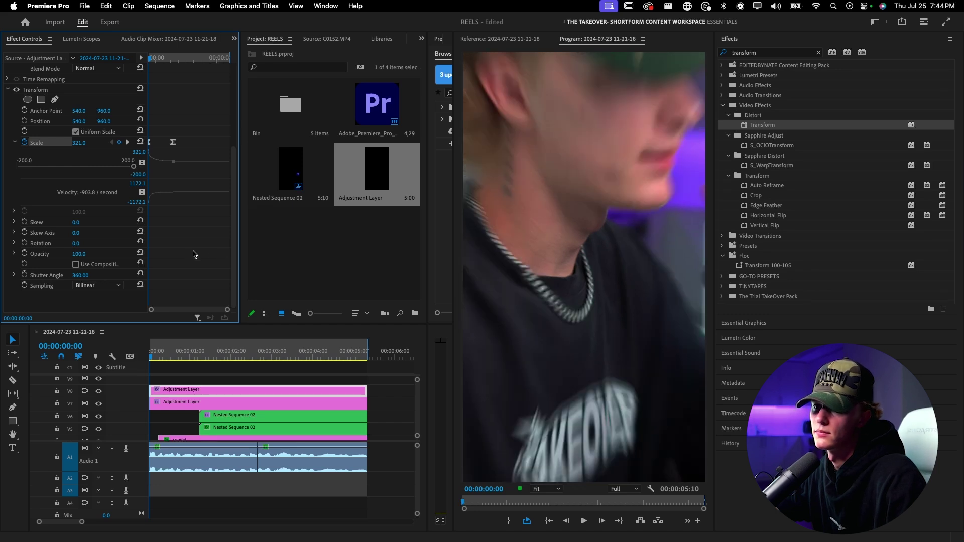
key(space)
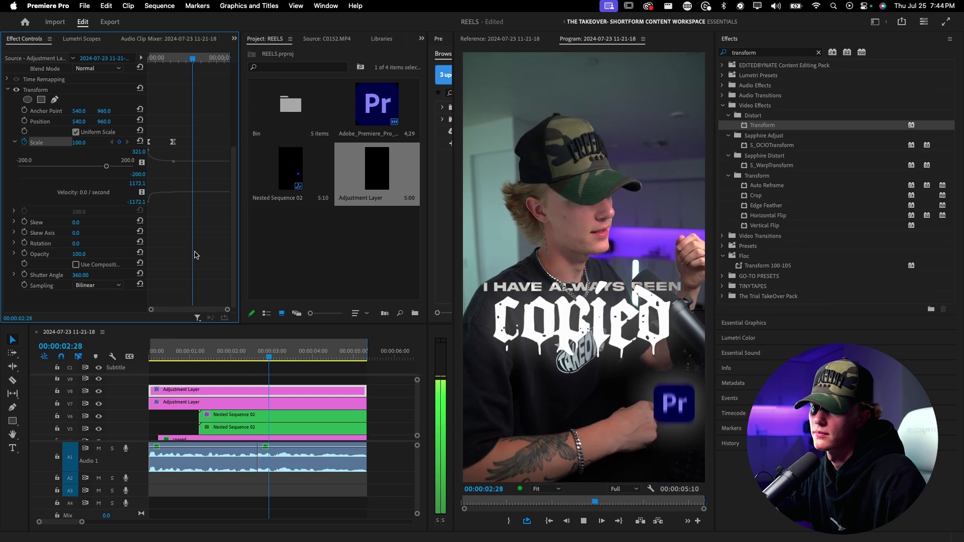
drag(167, 58, 149, 57)
key(space)
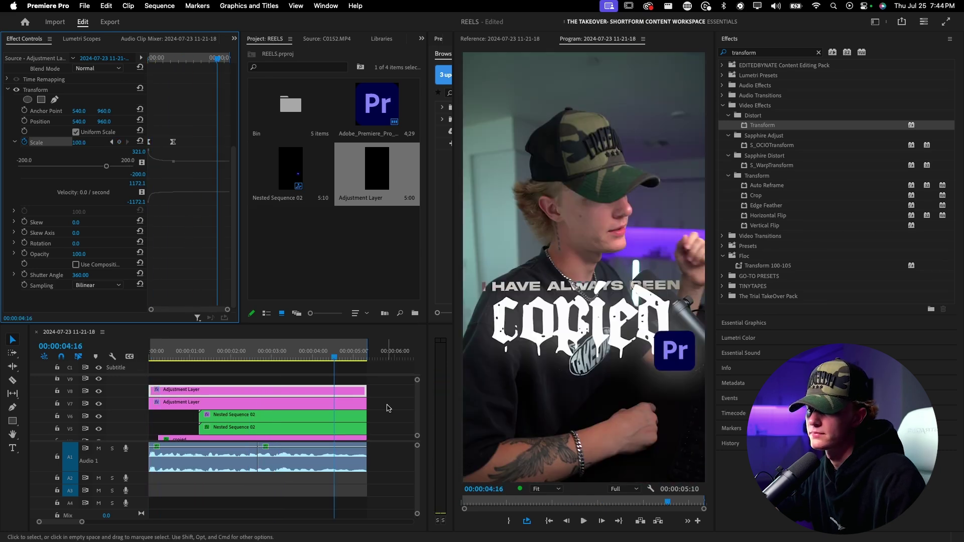
- Split all the caption and nested logo clips on V2 to V6 at about 3.8 seconds
scroll(387, 404, down, 2)
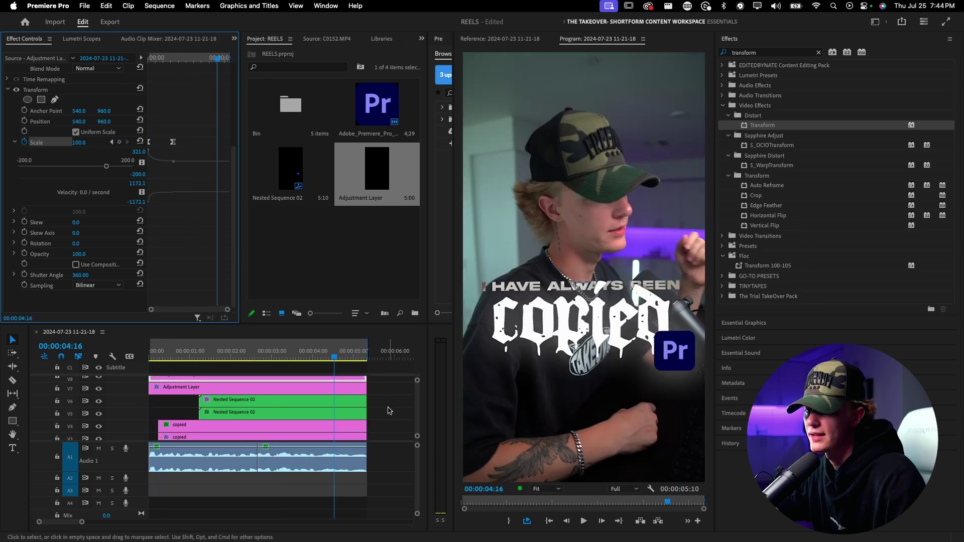
scroll(381, 395, down, 2)
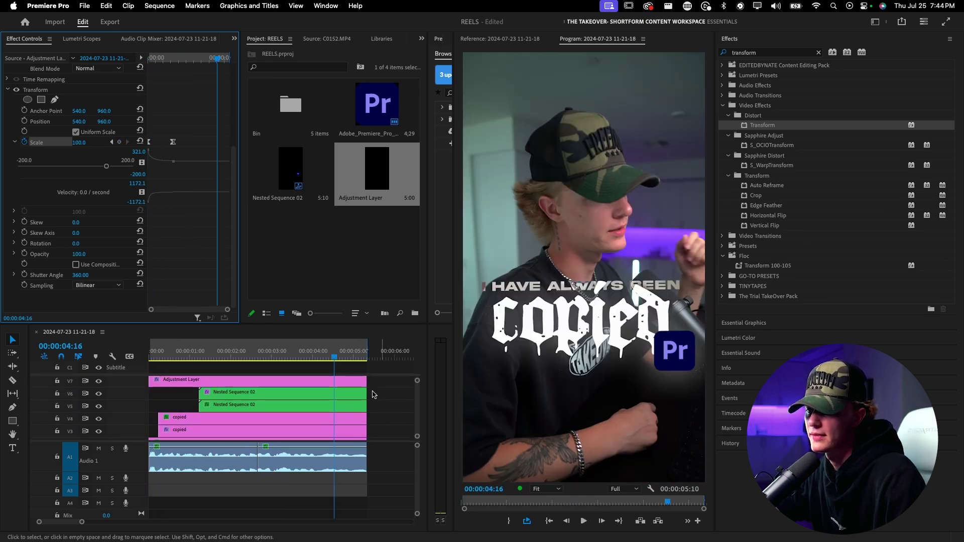
drag(390, 395, 346, 442)
key(c)
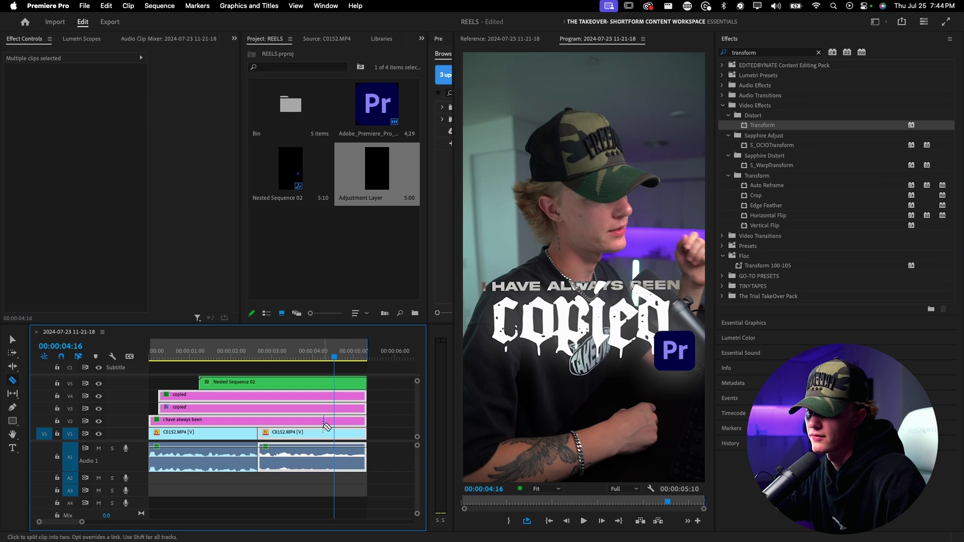
click(305, 409)
scroll(306, 409, up, 2)
key(v)
scroll(358, 414, down, 3)
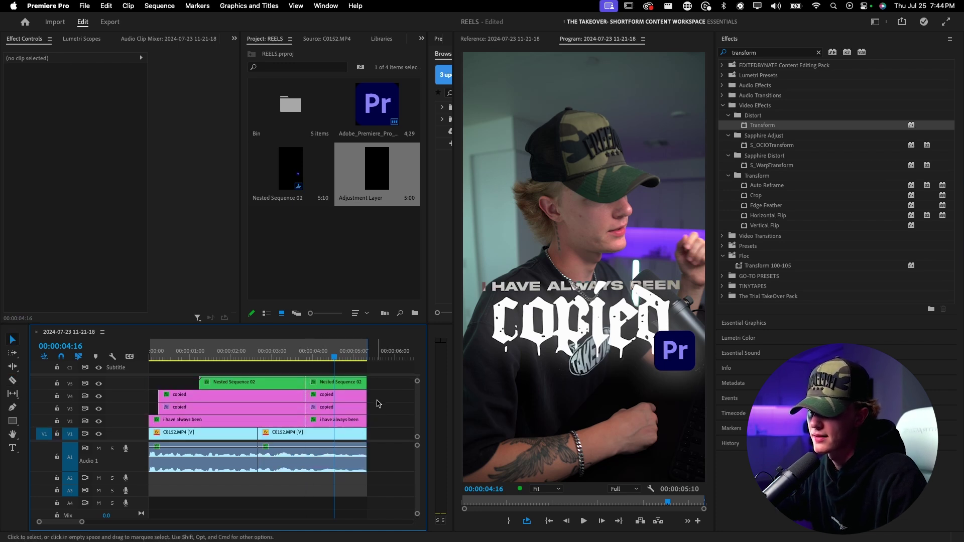
- Apply the TakeOver- 2. Slide Down Out preset to the end segments on V2 to V6 and preview the exit
scroll(378, 422, up, 1)
drag(295, 324, 295, 271)
drag(382, 407, 307, 346)
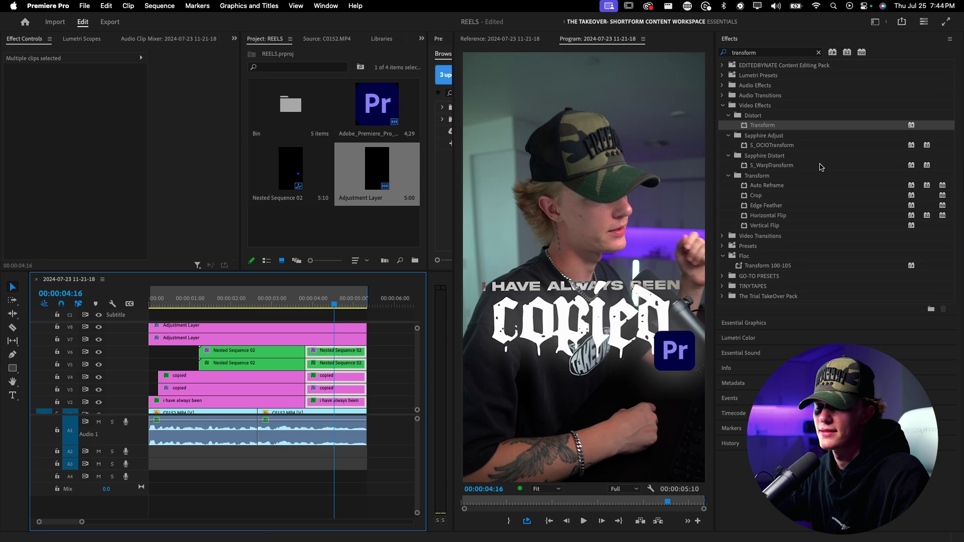
click(760, 55)
text(takeover)
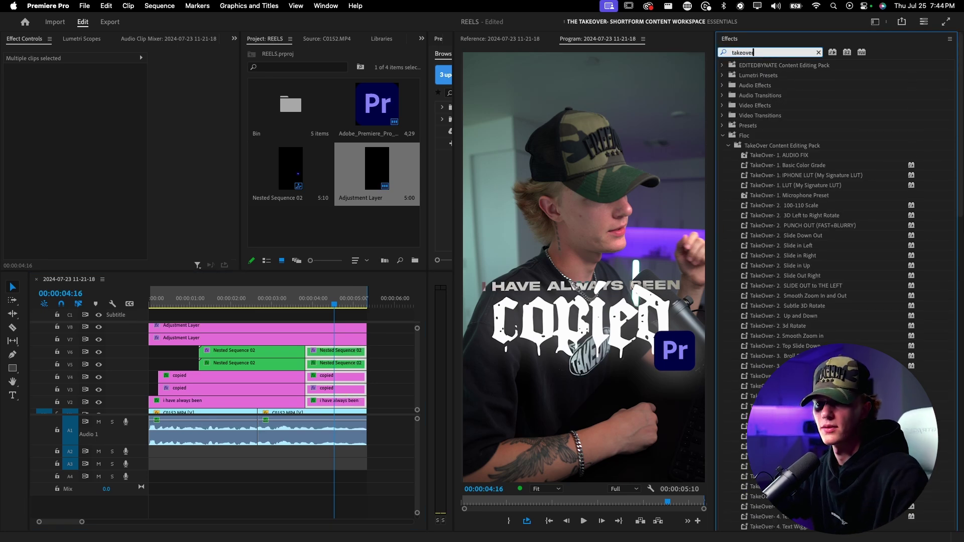
drag(809, 237, 347, 373)
click(293, 300)
key(space)
key(space)
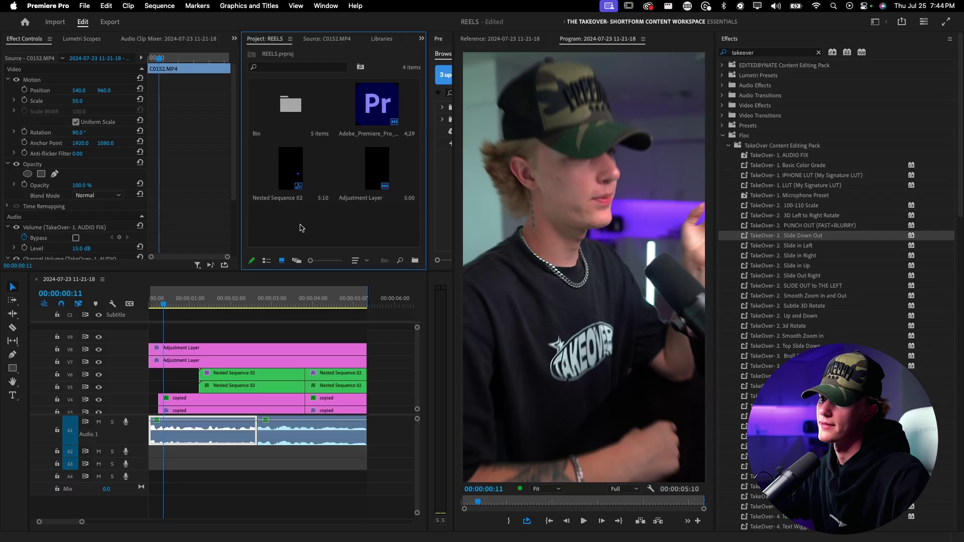
- Import the FILMBURN OVERLAY video from the Overlays folder into the project
double_click(301, 229)
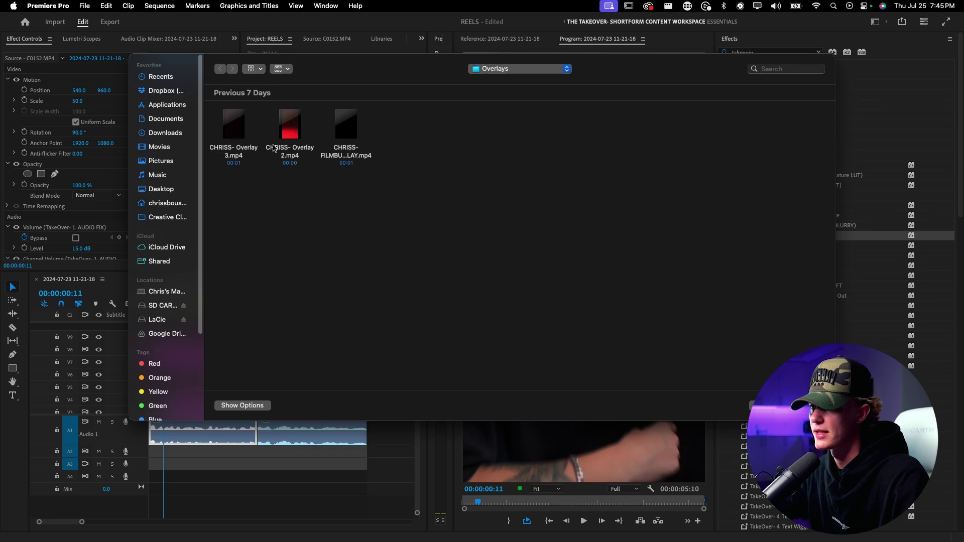
click(285, 135)
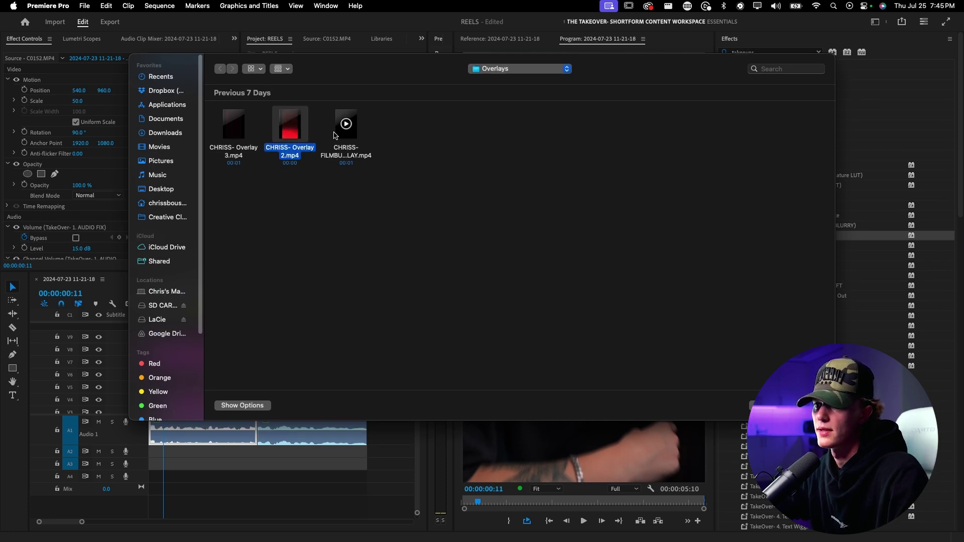
double_click(336, 135)
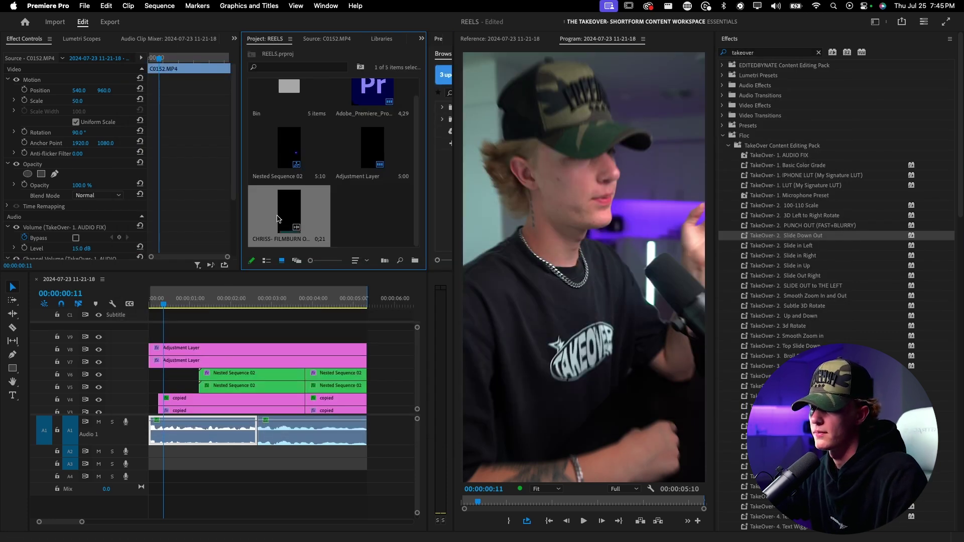
- Place the film burn overlay on V9 across the end of the reel and set its blend mode to Screen
drag(277, 219, 352, 336)
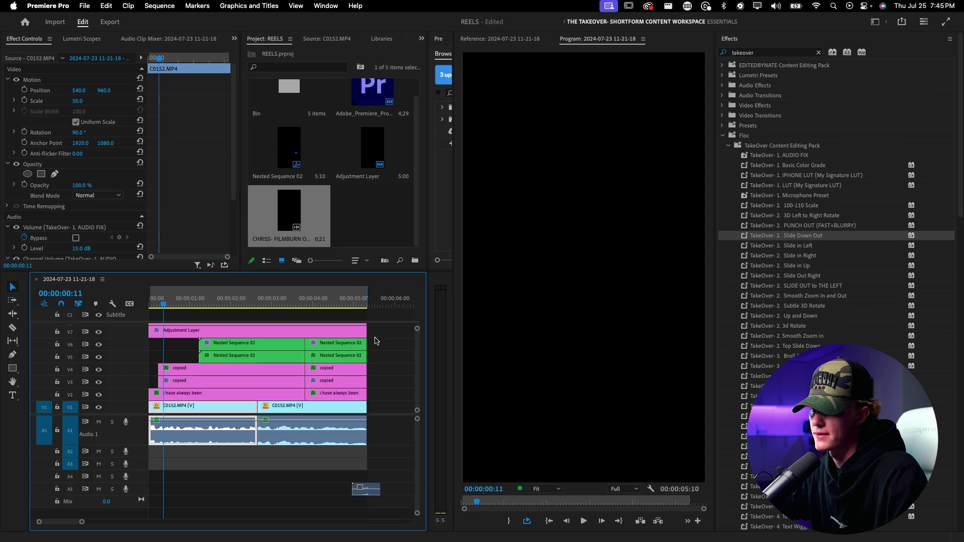
scroll(369, 350, up, 2)
click(361, 303)
click(369, 335)
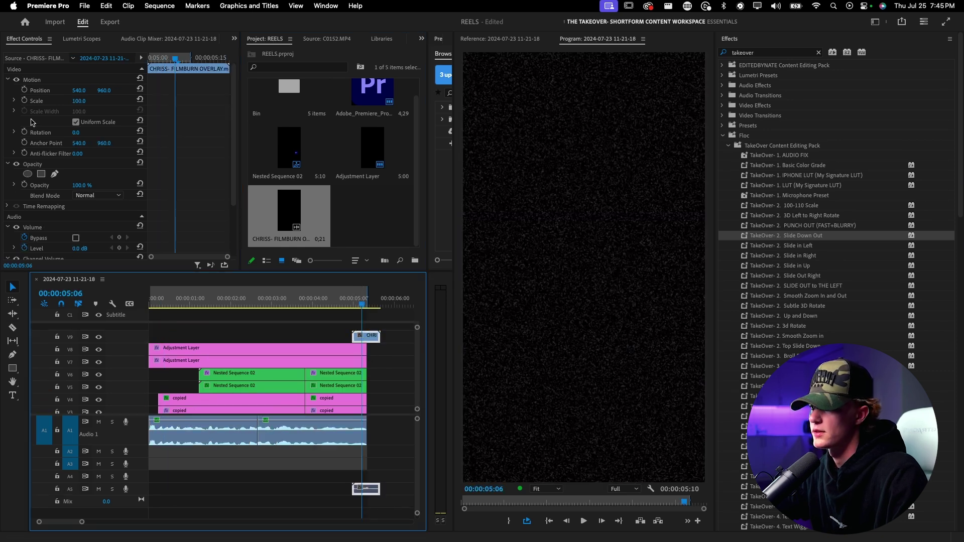
click(92, 195)
click(96, 298)
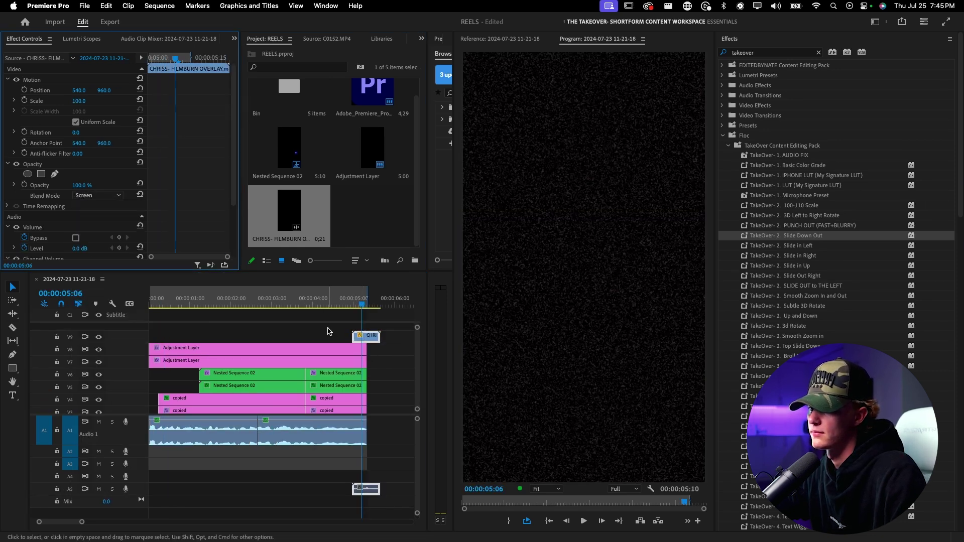
- Copy the film burn overlay to the sequence start on V9, cut off its opening part, and play it back
drag(364, 340, 155, 338)
key(c)
click(164, 337)
key(v)
click(158, 338)
key(BackSpace)
key(Home)
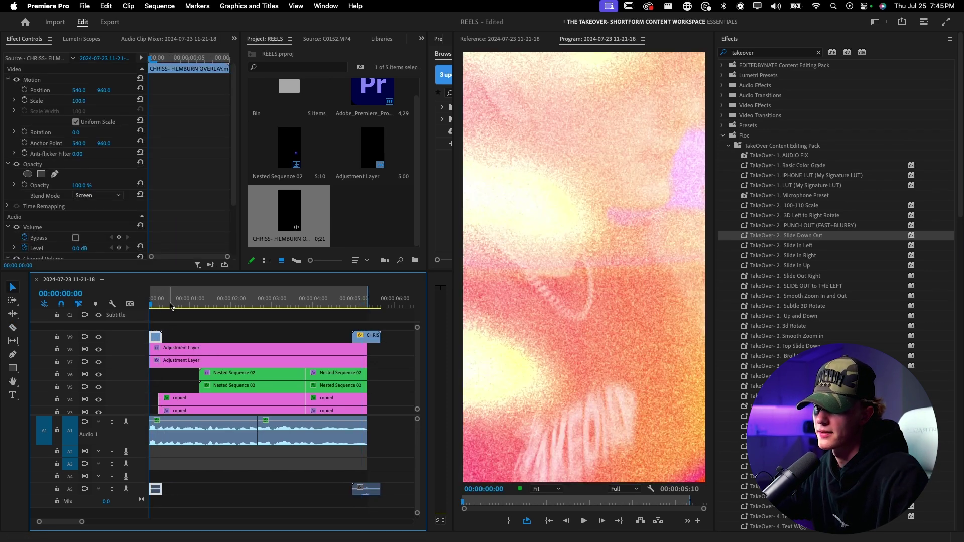
key(space)
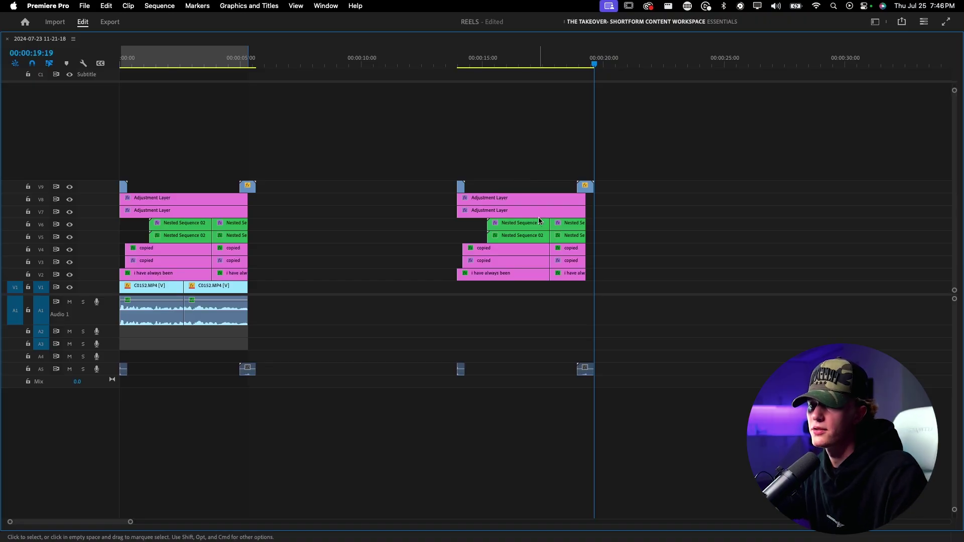
- Undo the pasted duplicate of the caption layers and create a new sequence from the HD 1080p 29.97 fps preset
key(super+z)
click(85, 5)
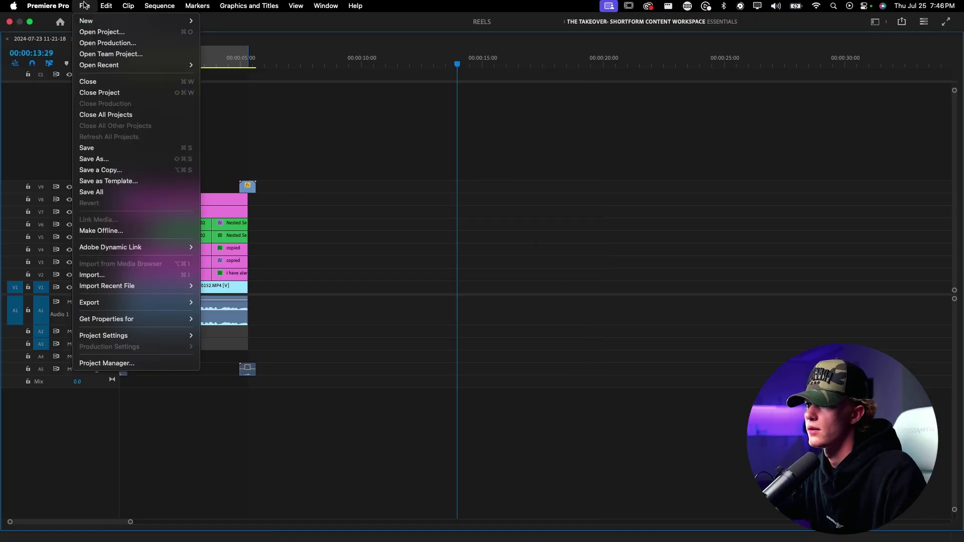
mouse_move(101, 21)
click(229, 55)
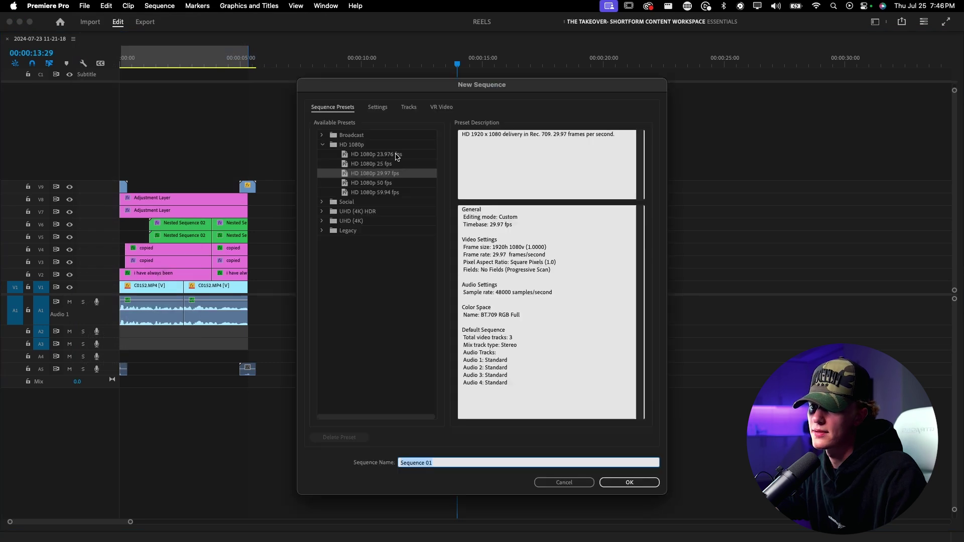
click(626, 482)
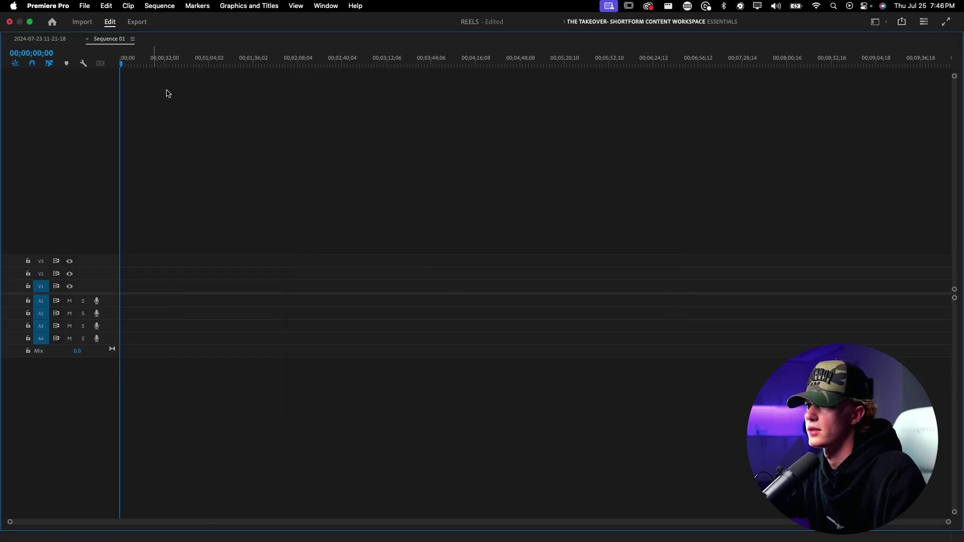
- Set the new sequence's frame size to 1080 horizontal by 1920 vertical
key(grave)
click(160, 5)
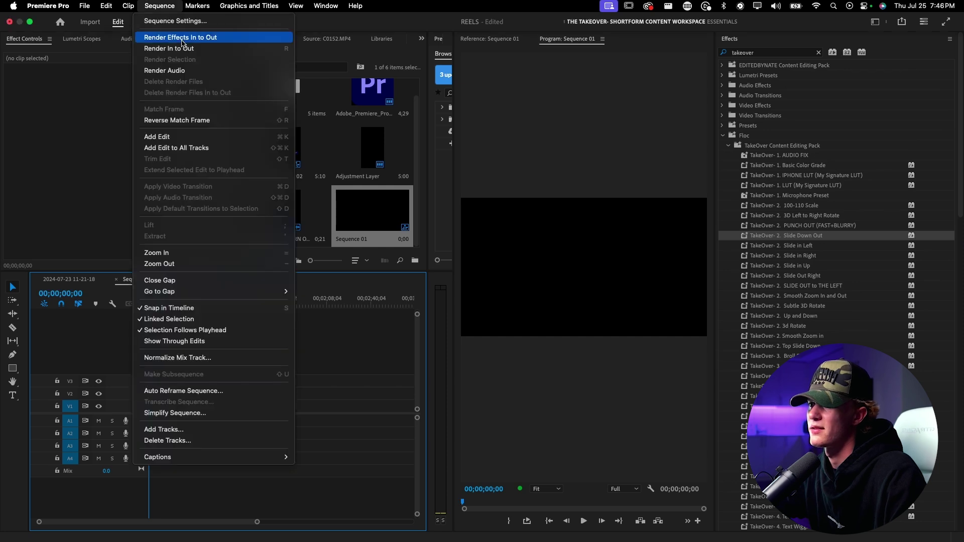
click(166, 15)
click(421, 167)
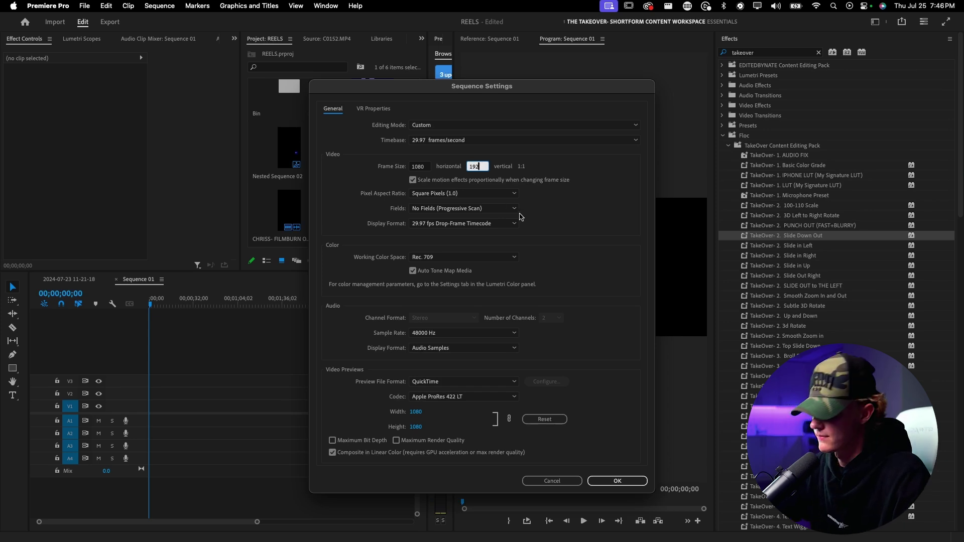
click(622, 481)
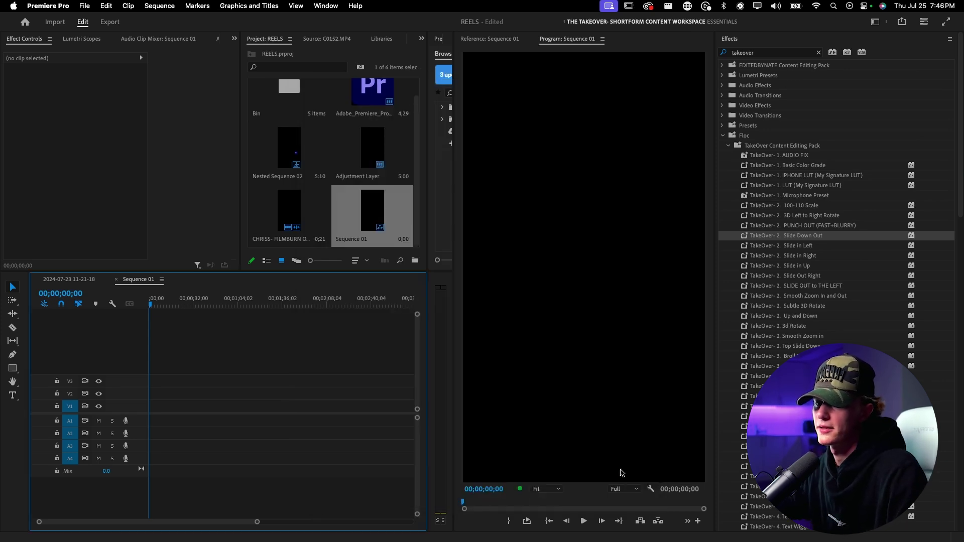
- Paste the copied caption, adjustment and film burn layers at the start of the new sequence and play them back
key(super+v)
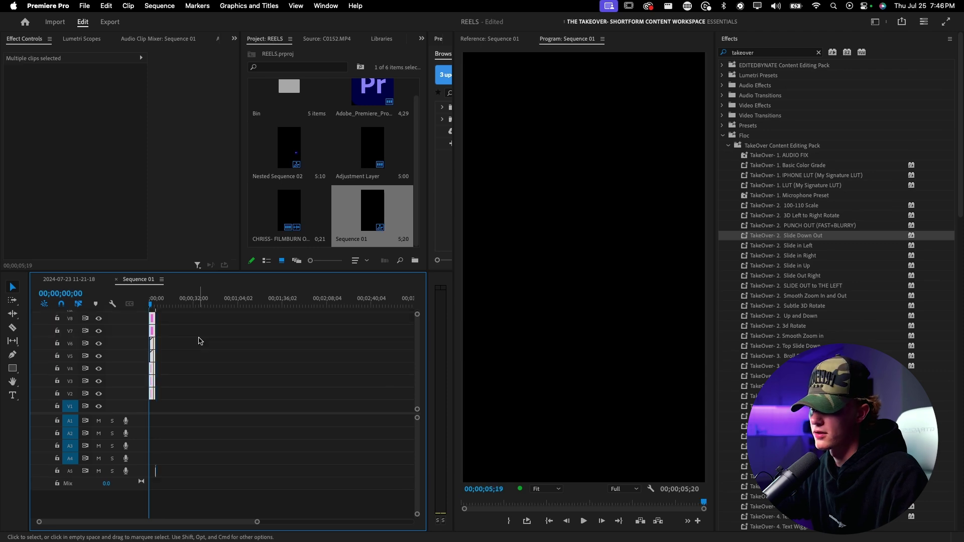
drag(162, 303, 149, 304)
key(=)
key(=)
key(space)
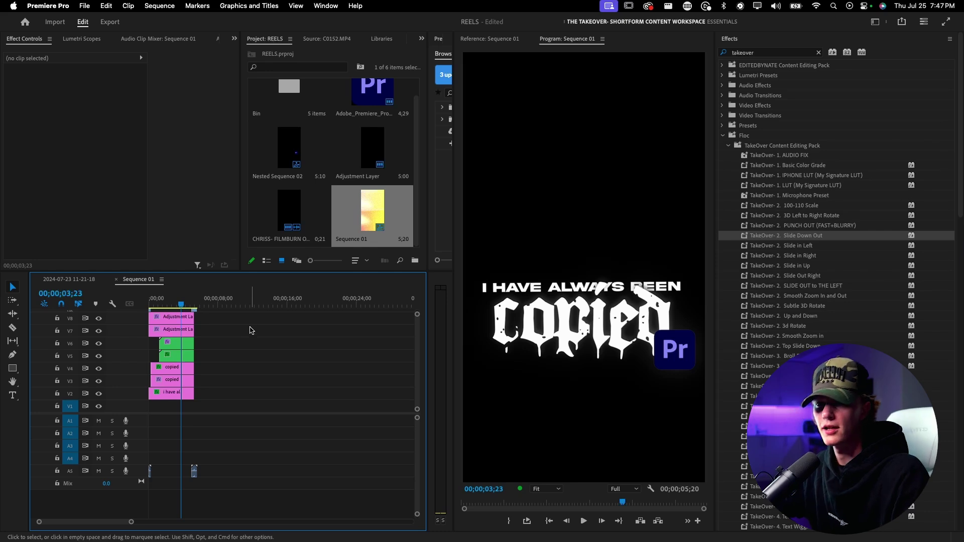
- Use Project Manager to collect the files of Sequence 01 only and copy them to a new location, including audio conform files
click(30, 6)
click(47, 6)
click(85, 6)
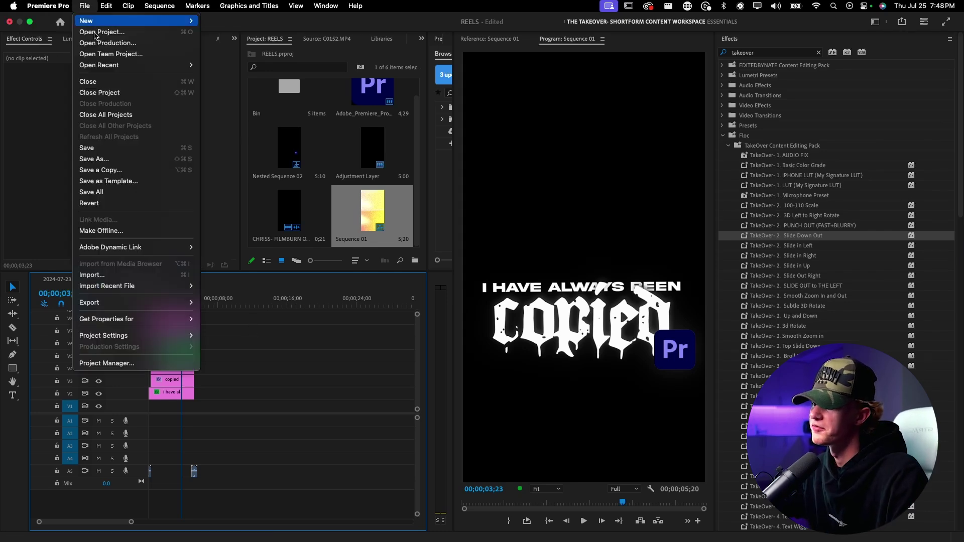
click(139, 364)
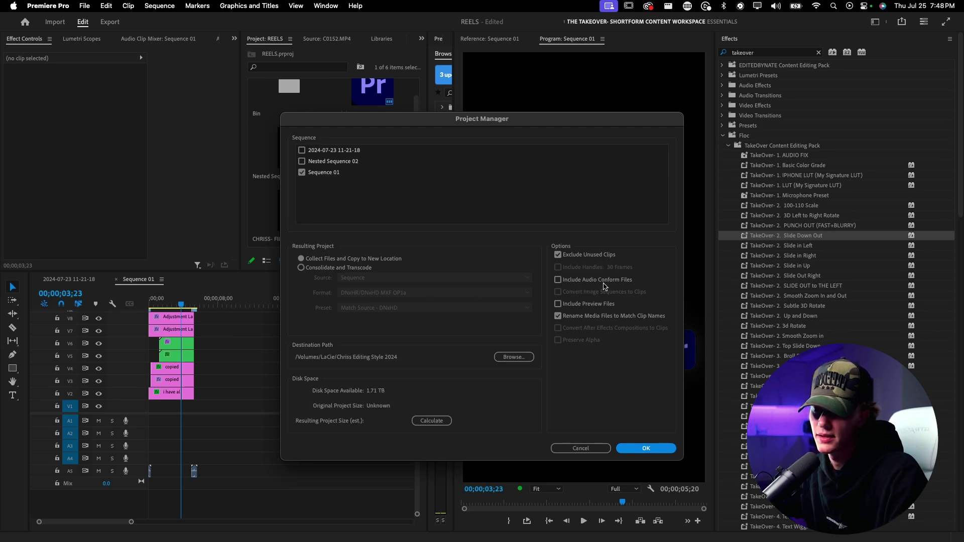
click(559, 280)
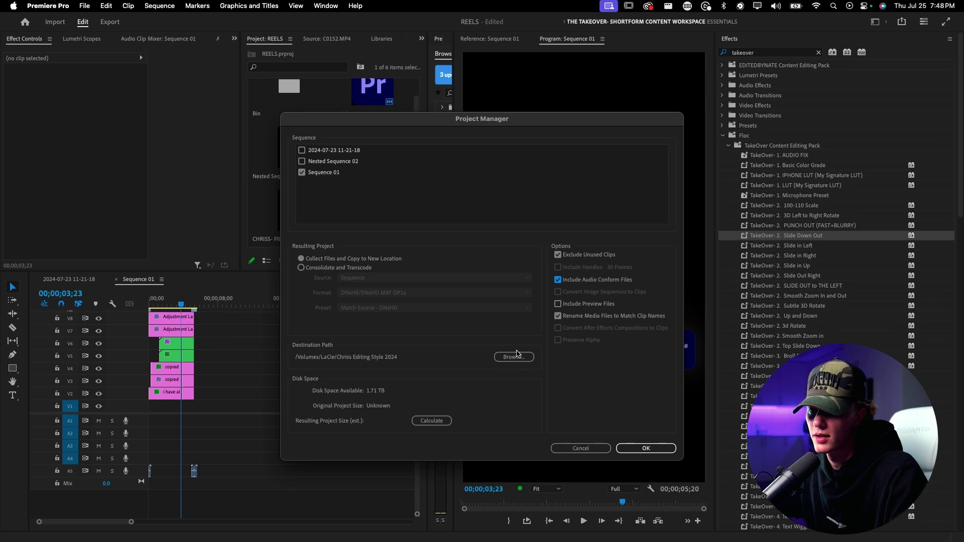
click(639, 455)
click(498, 306)
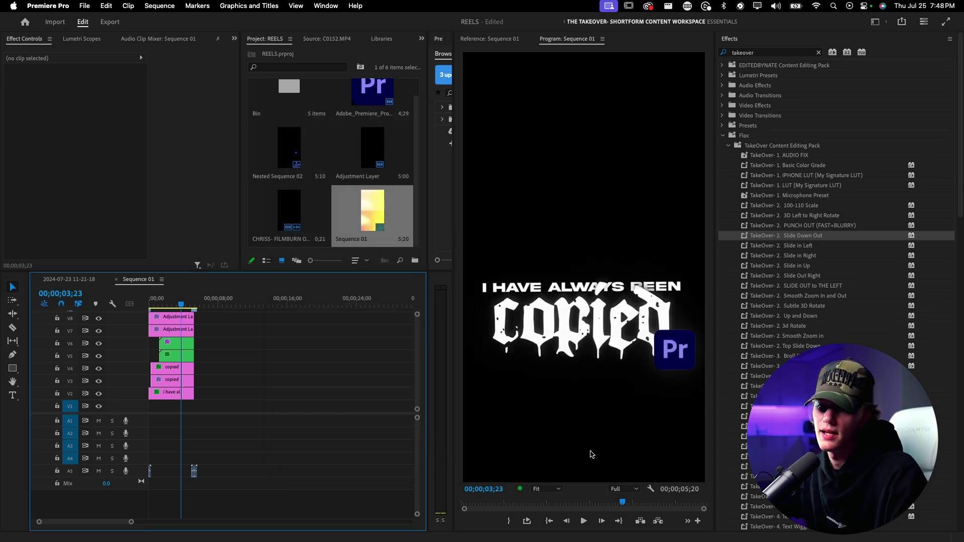